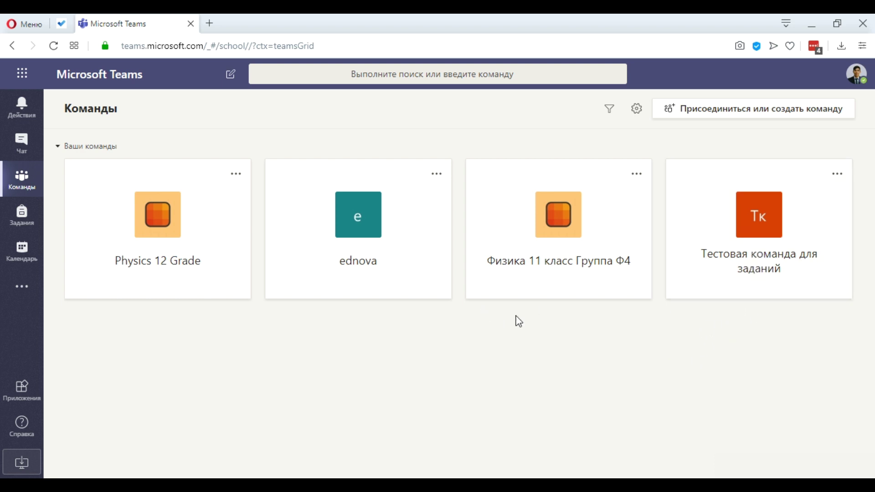
Open the team "Тестовая команда для заданий" and start a new assignment in its assignments section
{"action": "left_click", "coordinate": [752, 260]}
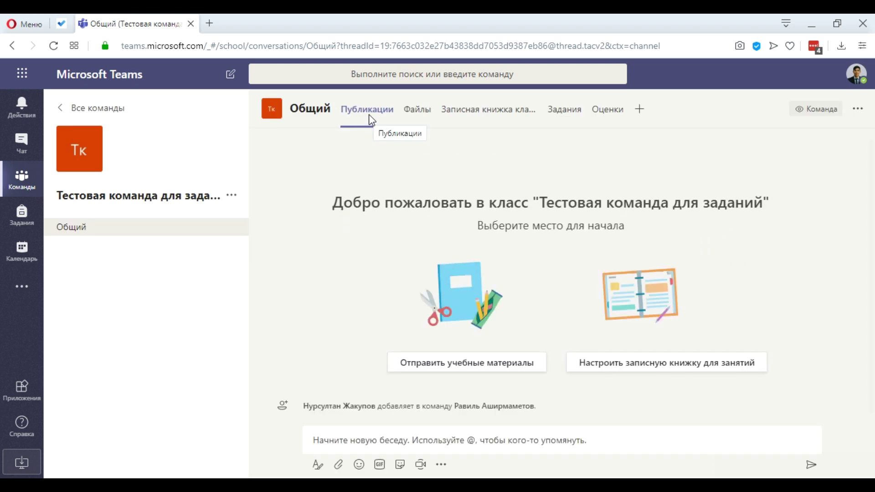
{"action": "left_click", "coordinate": [564, 120]}
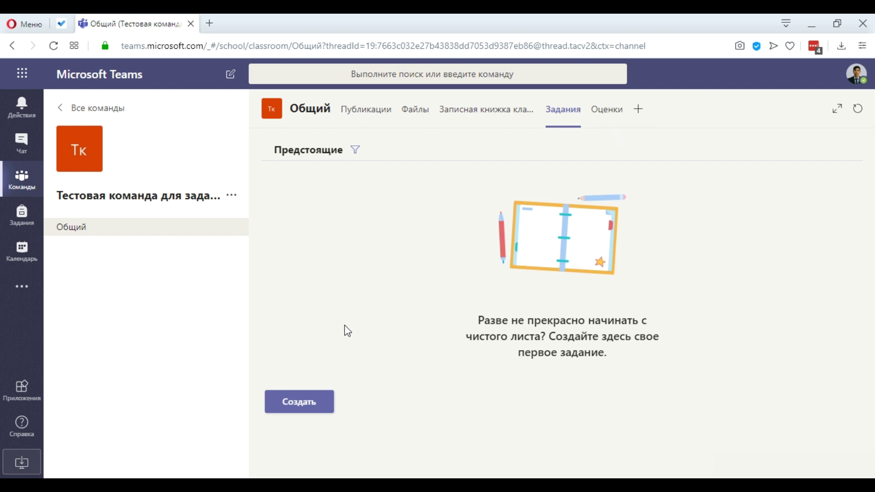
{"action": "left_click", "coordinate": [313, 412]}
{"action": "left_click", "coordinate": [306, 328]}
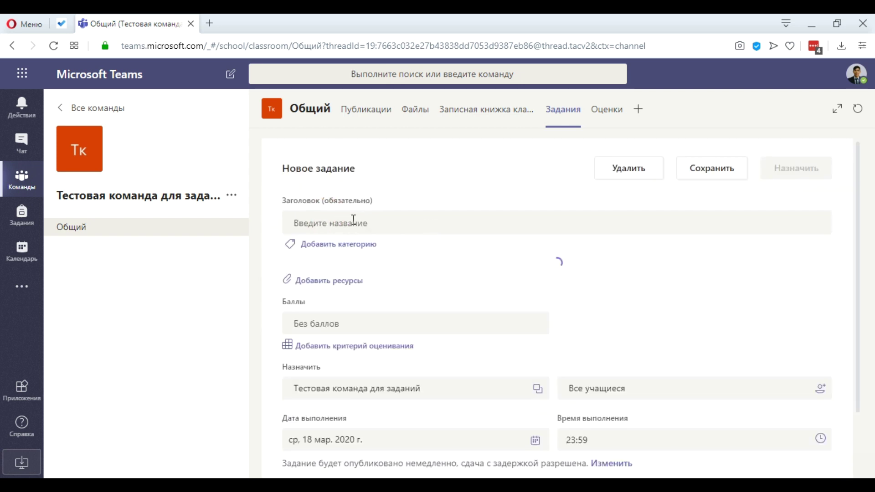
Title the new assignment "Задание 1" and add the category "домашнее"
{"action": "left_click", "coordinate": [327, 219]}
{"action": "type", "text": "Задание 1"}
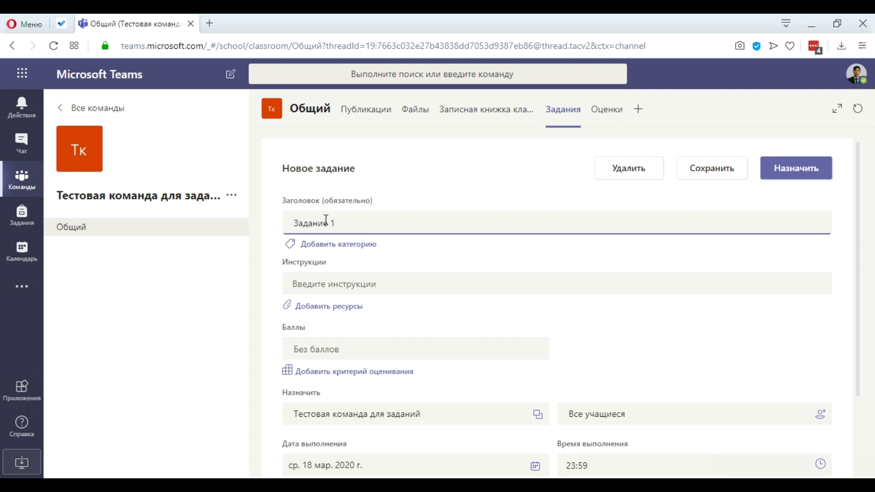
{"action": "left_click", "coordinate": [336, 244]}
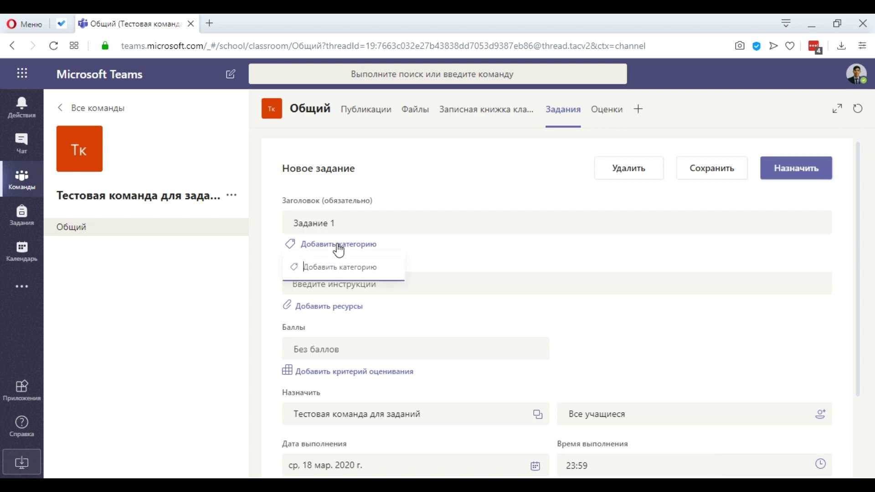
{"action": "type", "text": "домашнее"}
{"action": "key", "text": "Return"}
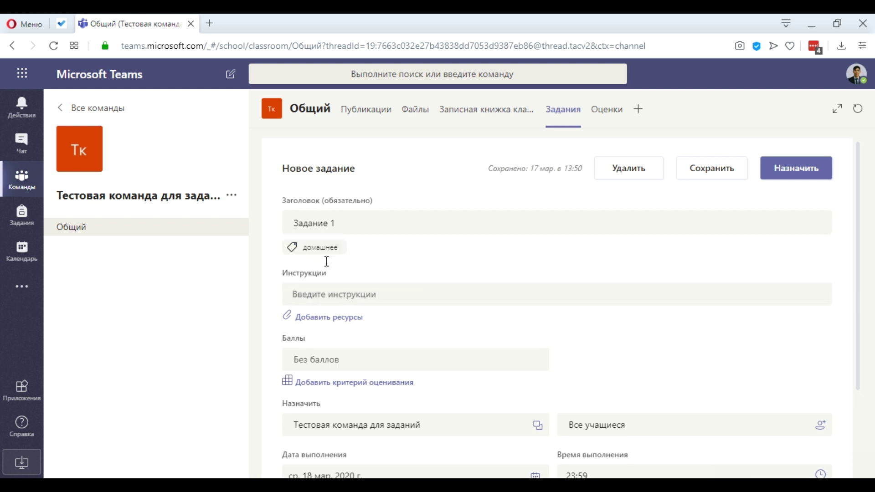
Enter the assignment instructions "Выполнить в самом документе"
{"action": "left_click", "coordinate": [332, 296]}
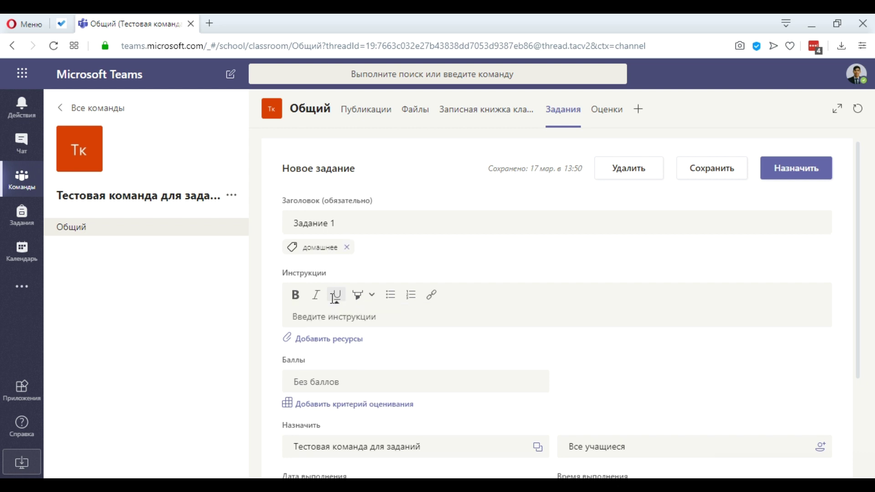
{"action": "left_click", "coordinate": [333, 299]}
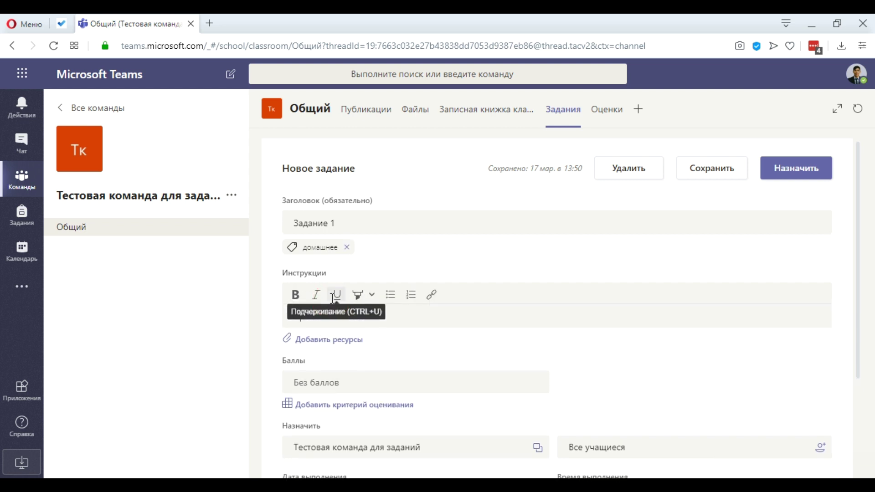
{"action": "type", "text": "Выполнить в самом документе"}
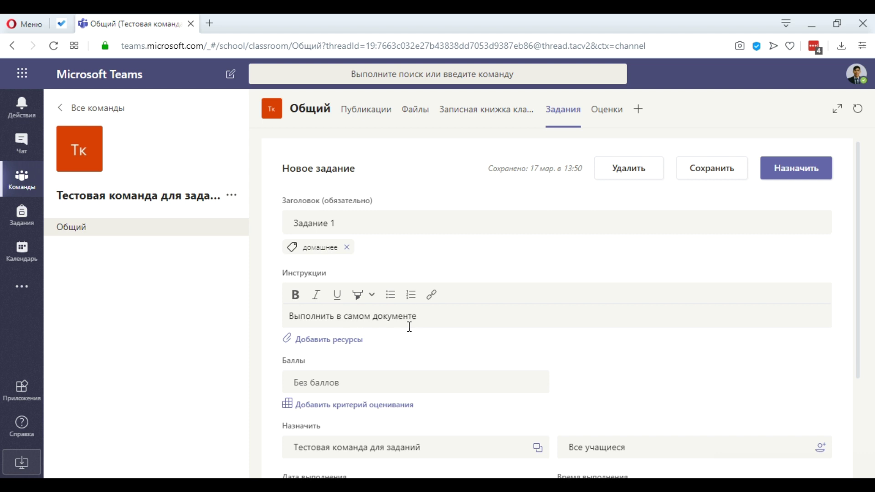
Attach the Word file "Physics 11 Grade Nuclear Physics Nuclear Reactor Materials 1.docx" from the OneDrive folder СМК > Ядерный реактор
{"action": "left_click", "coordinate": [405, 342]}
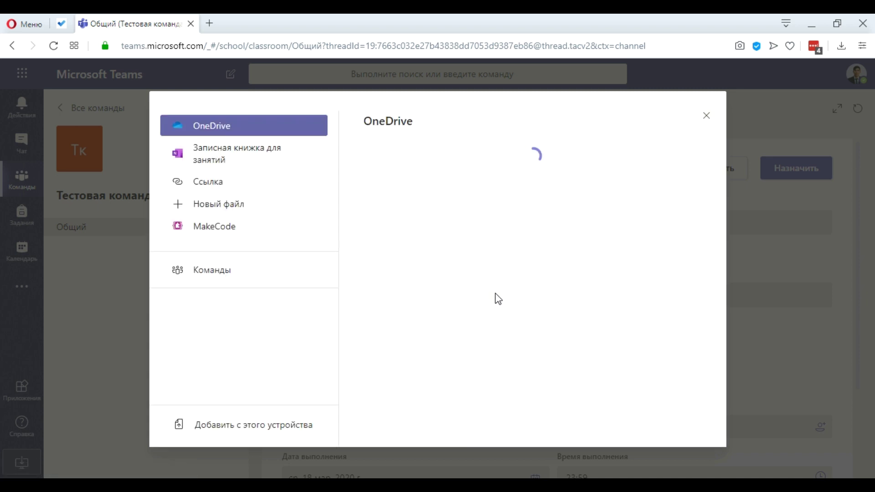
{"action": "scroll", "coordinate": [498, 299], "scroll_direction": "down", "scroll_amount": 10}
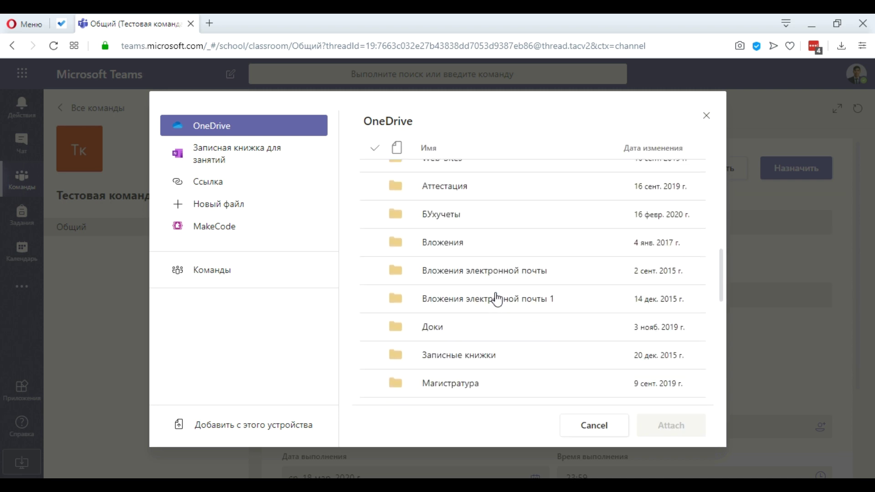
{"action": "scroll", "coordinate": [499, 298], "scroll_direction": "down", "scroll_amount": 2}
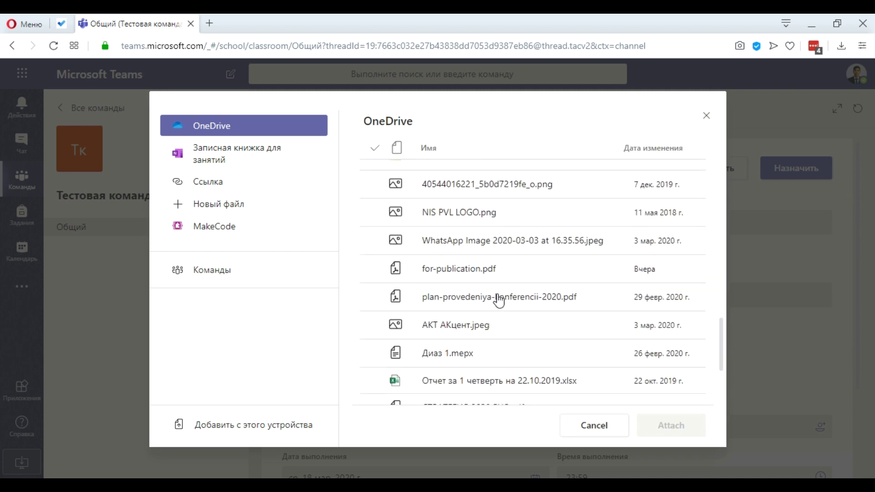
{"action": "left_click", "coordinate": [501, 306]}
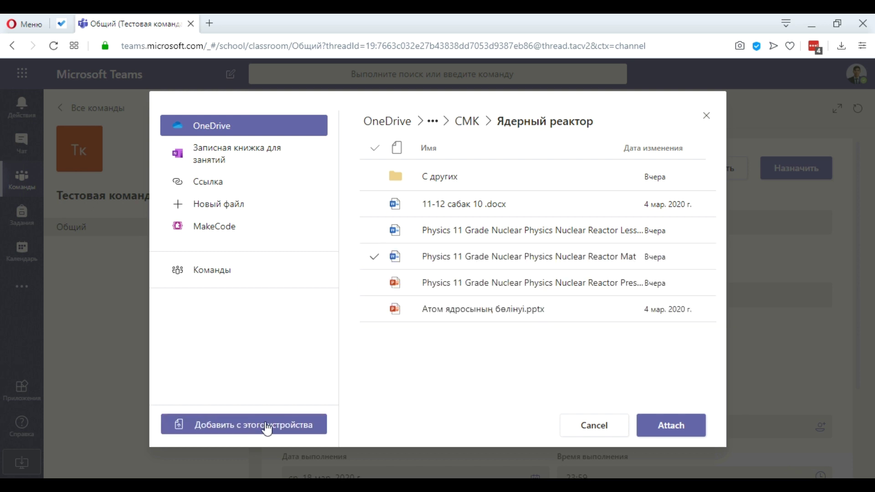
{"action": "left_click", "coordinate": [673, 428]}
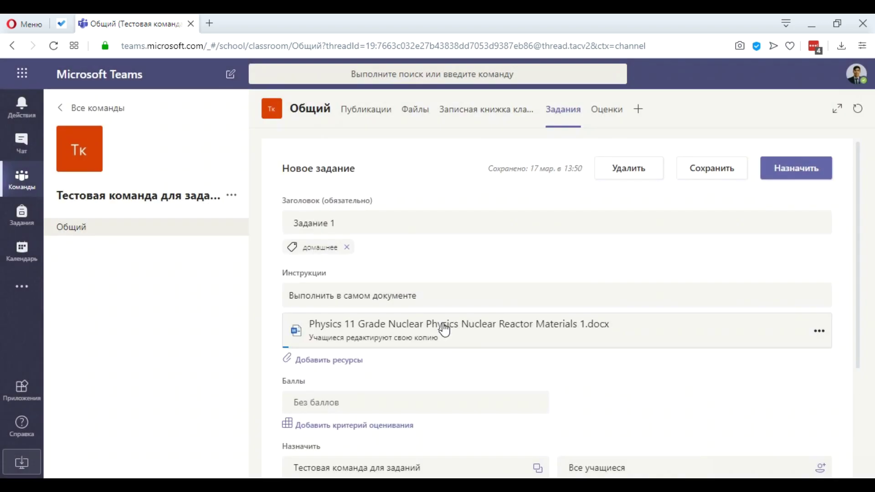
Set the assignment's points to 10 and assign it to the class
{"action": "scroll", "coordinate": [444, 329], "scroll_direction": "down", "scroll_amount": 2}
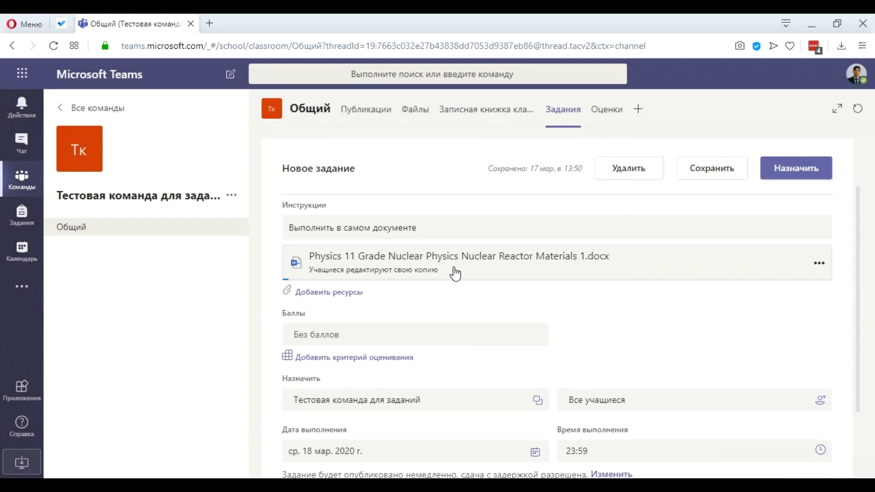
{"action": "scroll", "coordinate": [455, 274], "scroll_direction": "down", "scroll_amount": 2}
{"action": "left_click", "coordinate": [332, 274]}
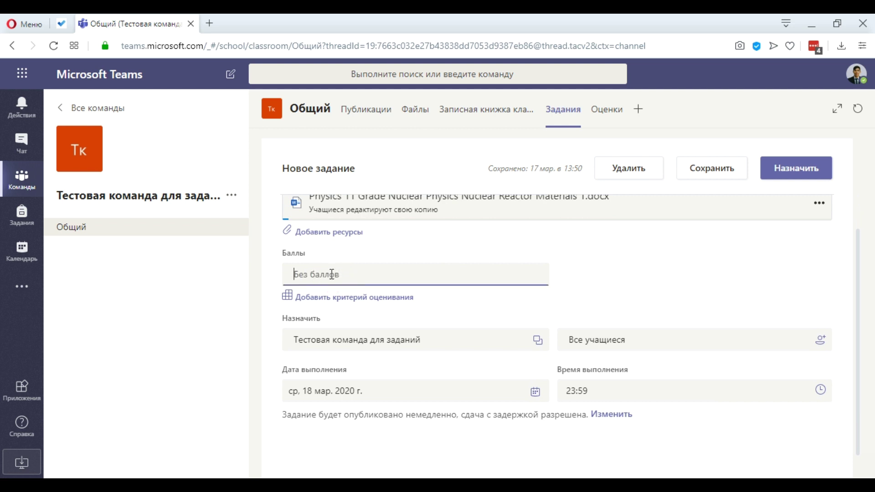
{"action": "type", "text": "10"}
{"action": "scroll", "coordinate": [364, 276], "scroll_direction": "down", "scroll_amount": 1}
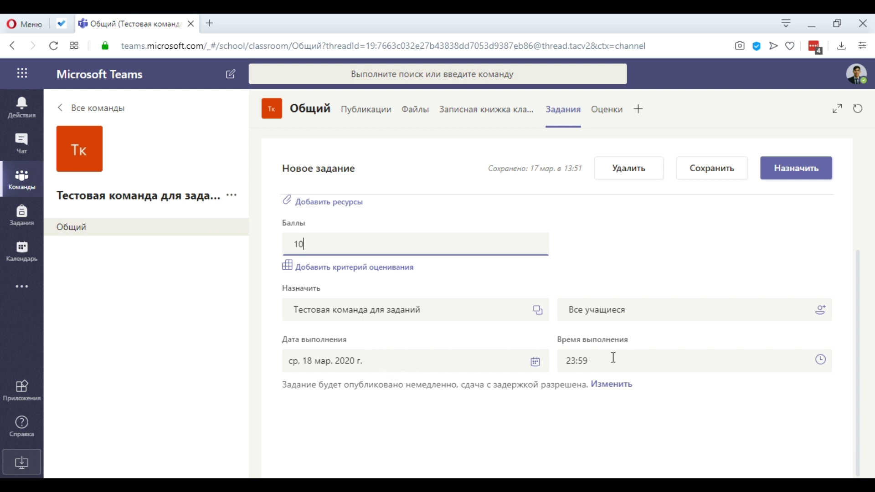
{"action": "left_click", "coordinate": [790, 177]}
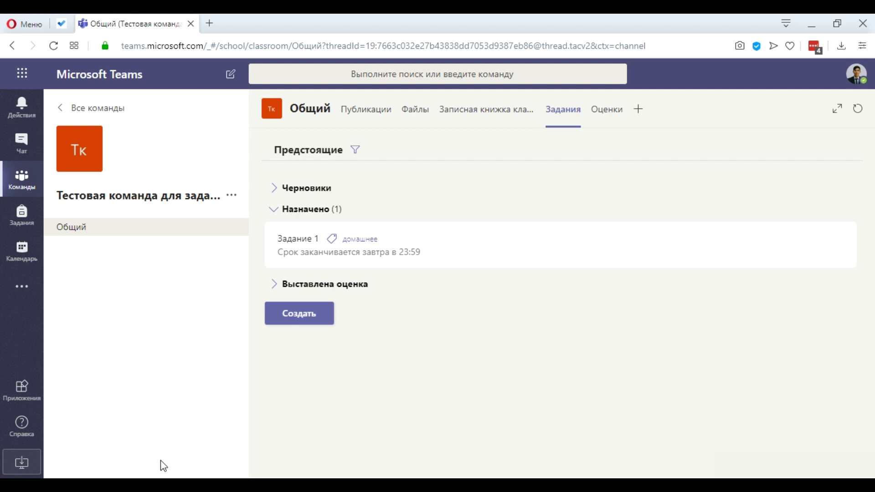
Switch to the student's browser window and open the team "Тестовая команда для заданий"
{"action": "mouse_move", "coordinate": [141, 485]}
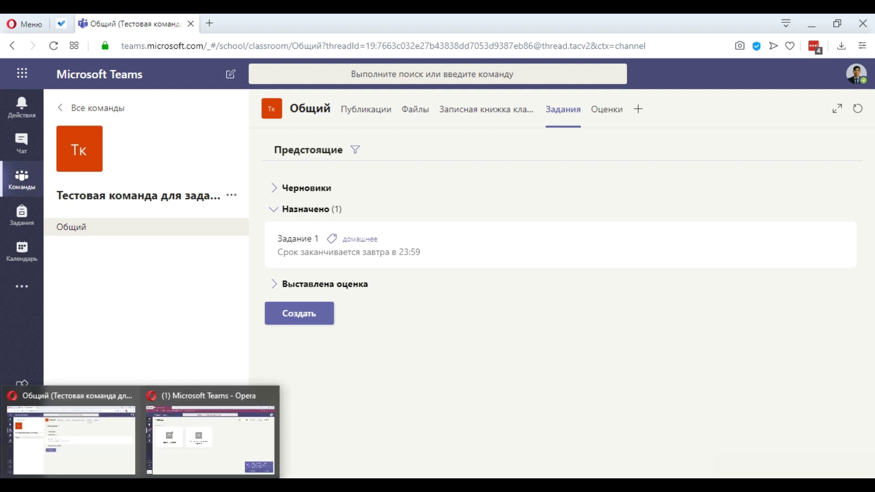
{"action": "left_click", "coordinate": [203, 449]}
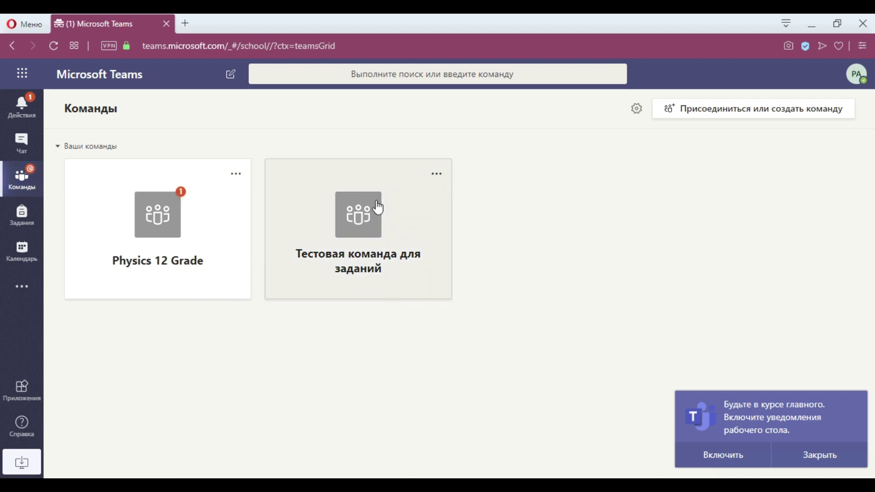
{"action": "left_click", "coordinate": [358, 222]}
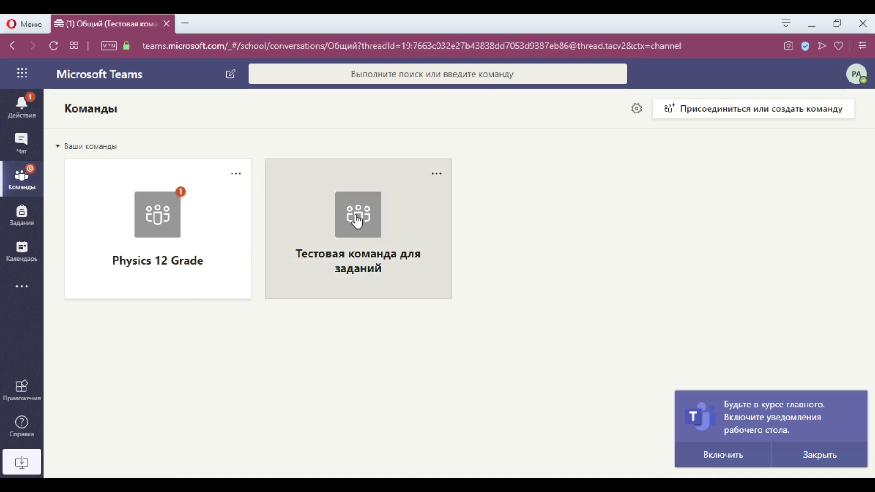
{"action": "left_click", "coordinate": [422, 243]}
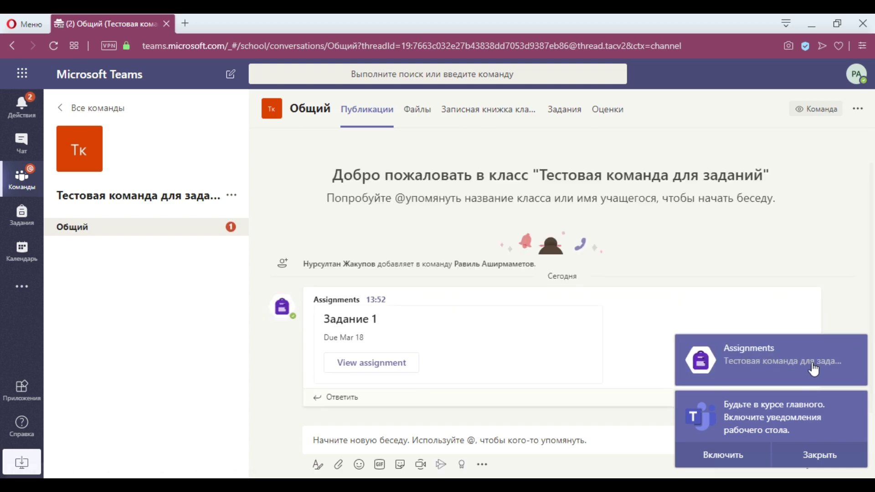
Open "Задание 1" from its post in the team's general channel and dismiss the desktop notifications prompt
{"action": "mouse_move", "coordinate": [389, 336]}
{"action": "left_click_drag", "start_coordinate": [364, 337], "coordinate": [323, 337]}
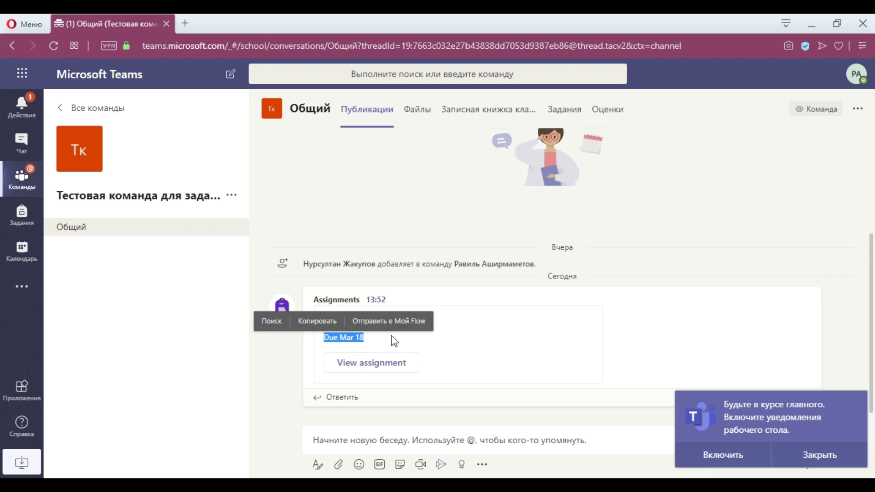
{"action": "left_click", "coordinate": [372, 369]}
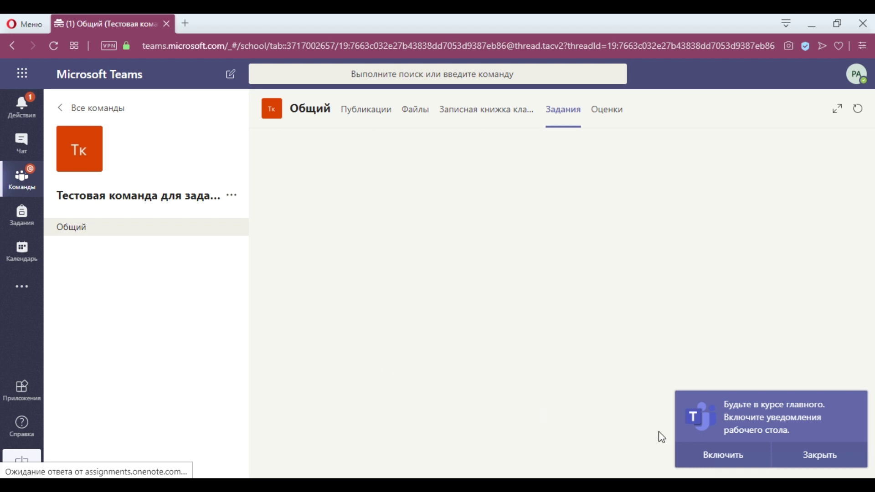
{"action": "left_click", "coordinate": [820, 447]}
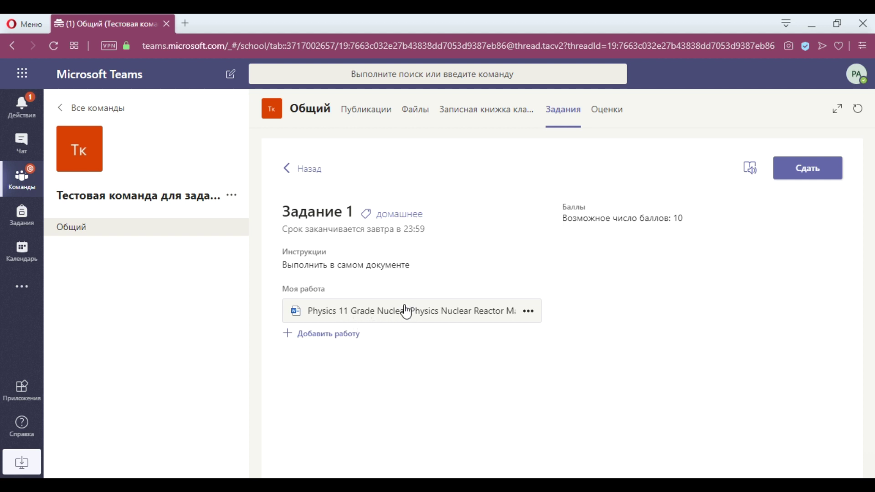
Open the assignment's attached Nuclear Reactor Word document in Teams for editing
{"action": "left_click", "coordinate": [327, 338]}
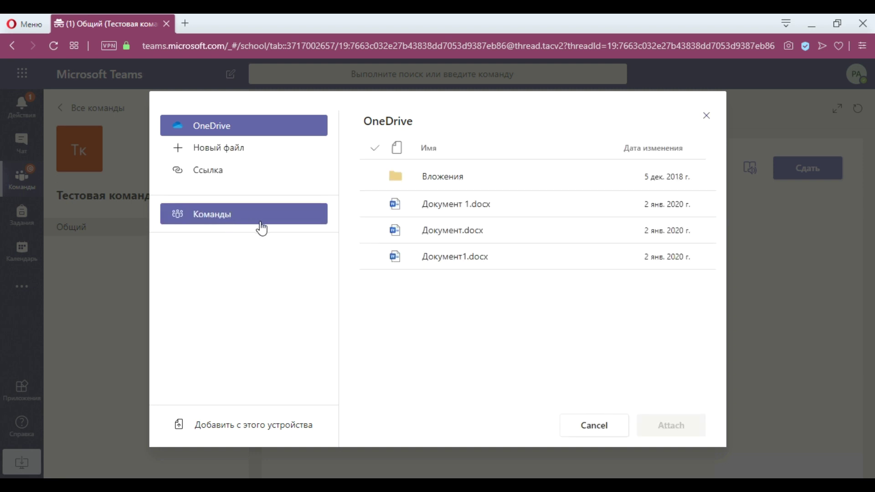
{"action": "left_click", "coordinate": [708, 118]}
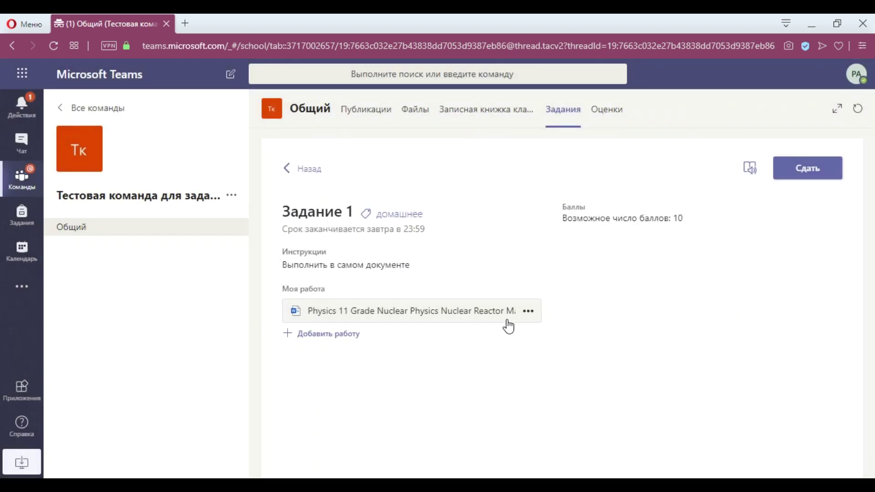
{"action": "left_click", "coordinate": [530, 311]}
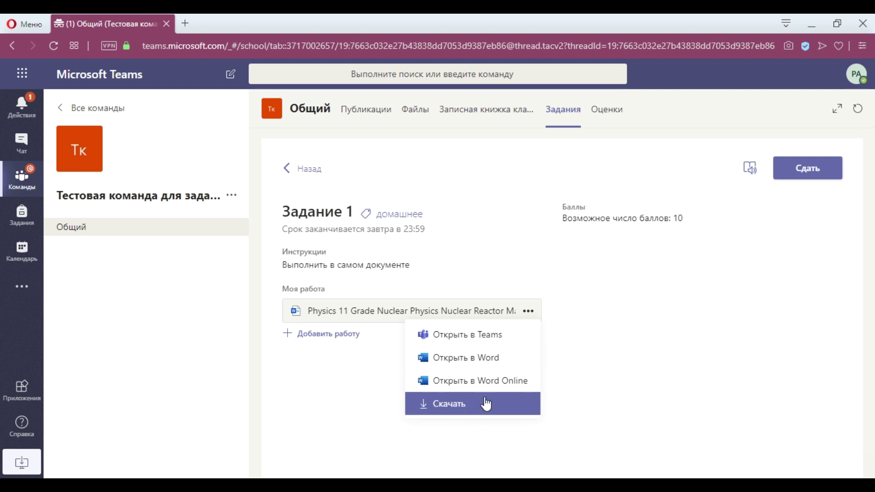
{"action": "left_click", "coordinate": [489, 341]}
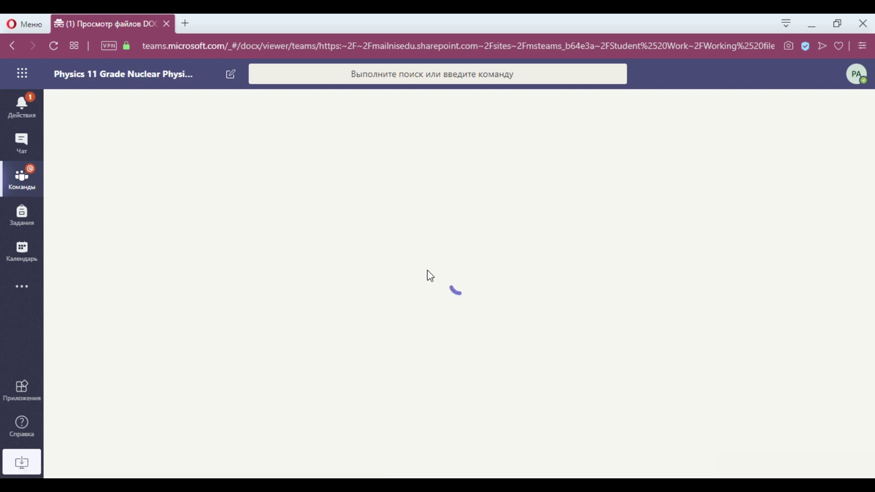
{"action": "left_click", "coordinate": [803, 464]}
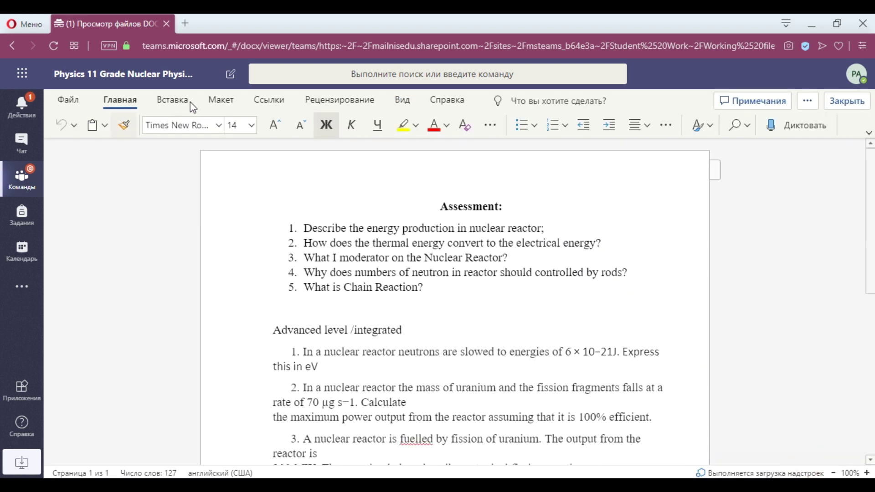
Replace the first Assessment question with "Ответ 1" and the second with "Ответ 2"
{"action": "left_click", "coordinate": [545, 228]}
{"action": "left_click_drag", "start_coordinate": [545, 228], "coordinate": [304, 228]}
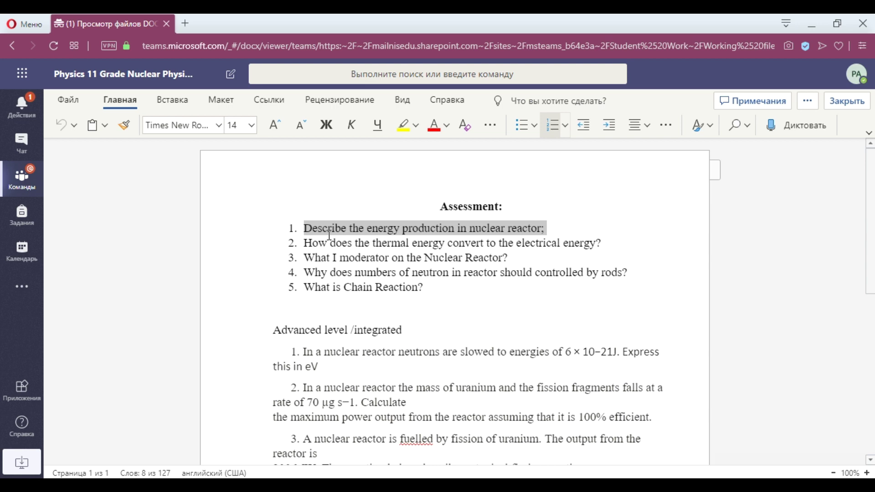
{"action": "type", "text": "Ответ"}
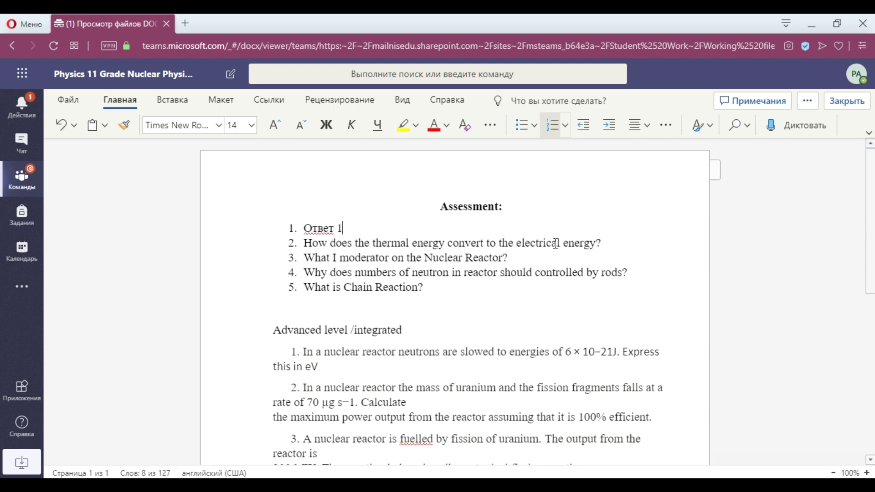
{"action": "type", "text": " 1"}
{"action": "left_click_drag", "start_coordinate": [600, 243], "coordinate": [306, 244]}
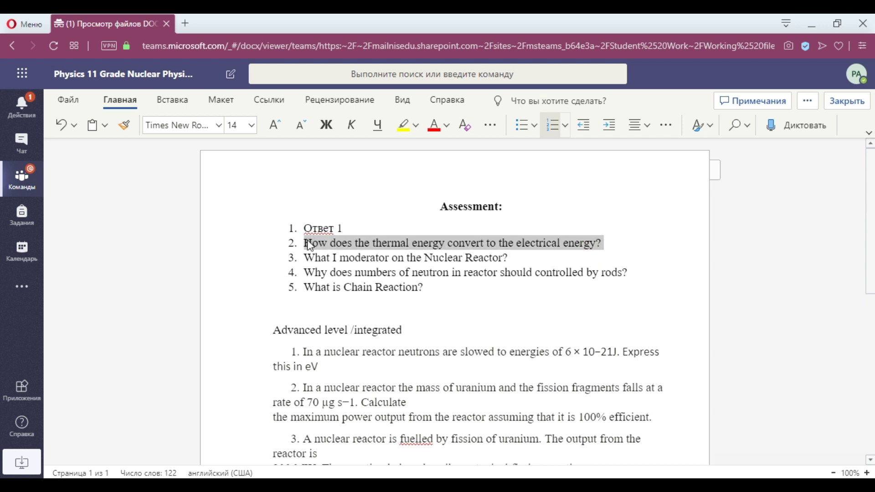
{"action": "type", "text": "ответ 2"}
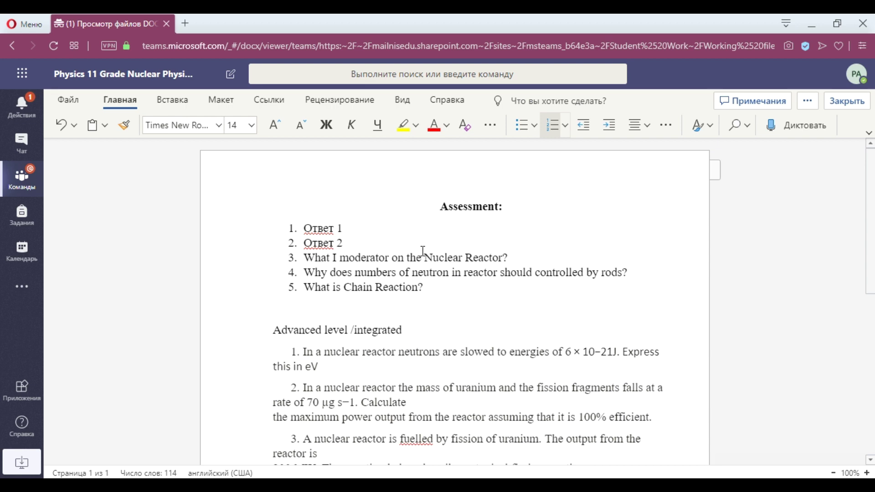
{"action": "scroll", "coordinate": [423, 255], "scroll_direction": "down", "scroll_amount": 2}
{"action": "left_click", "coordinate": [403, 265]}
{"action": "scroll", "coordinate": [402, 268], "scroll_direction": "down", "scroll_amount": 5}
{"action": "scroll", "coordinate": [402, 268], "scroll_direction": "up", "scroll_amount": 5}
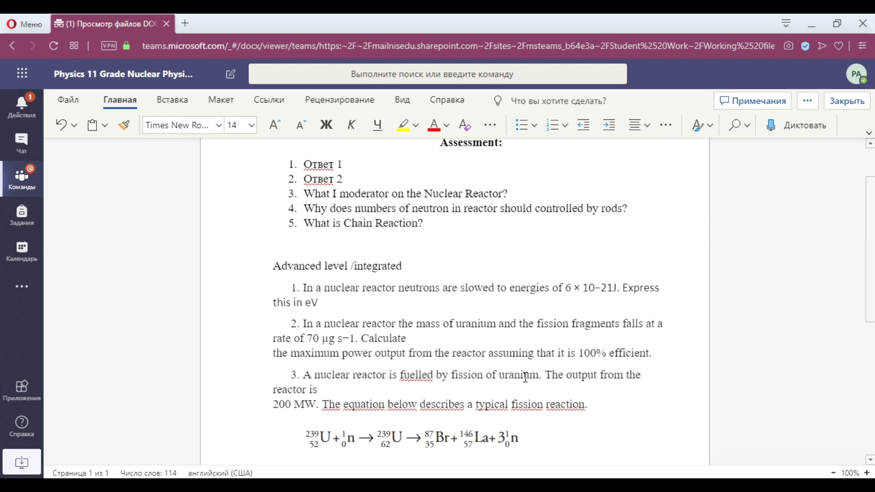
Highlight the third Assessment question, "What I moderator on the Nuclear Reactor", in yellow
{"action": "left_click", "coordinate": [404, 126]}
{"action": "left_click_drag", "start_coordinate": [304, 193], "coordinate": [503, 193]}
{"action": "left_click", "coordinate": [402, 126]}
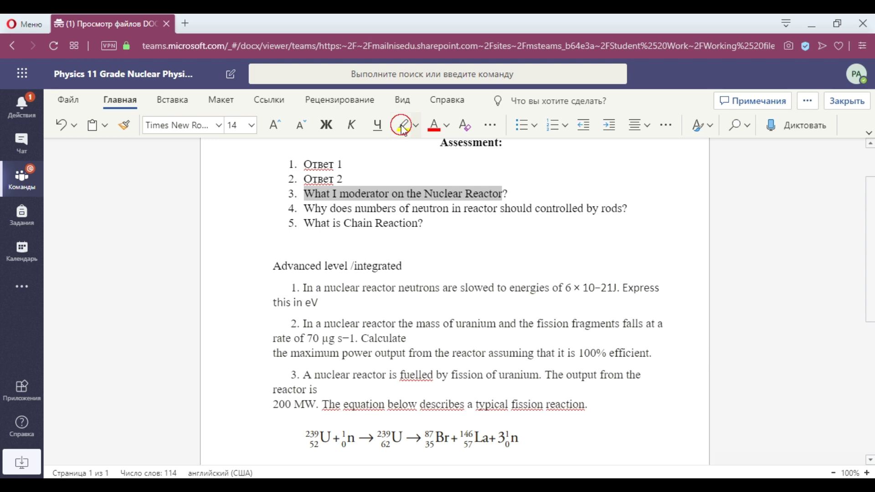
Add the comment "Здесь я не использовал SI" to the third Assessment question and close the comments
{"action": "left_click", "coordinate": [736, 102]}
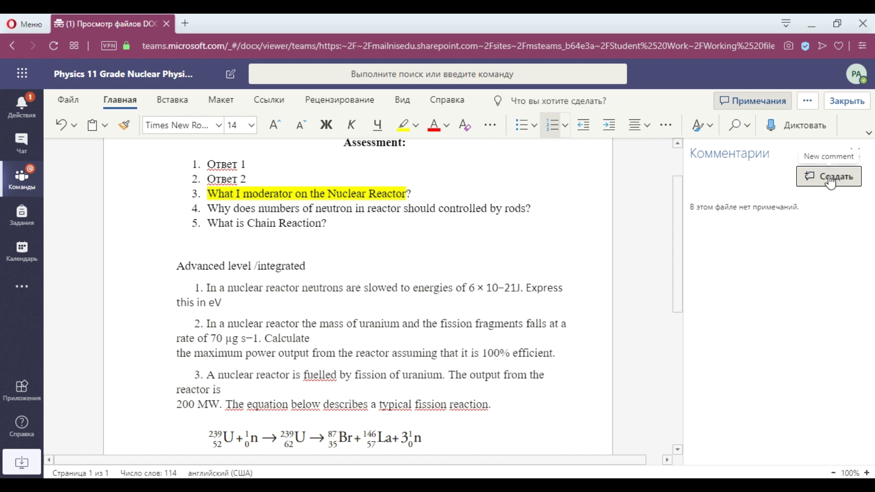
{"action": "left_click", "coordinate": [827, 179]}
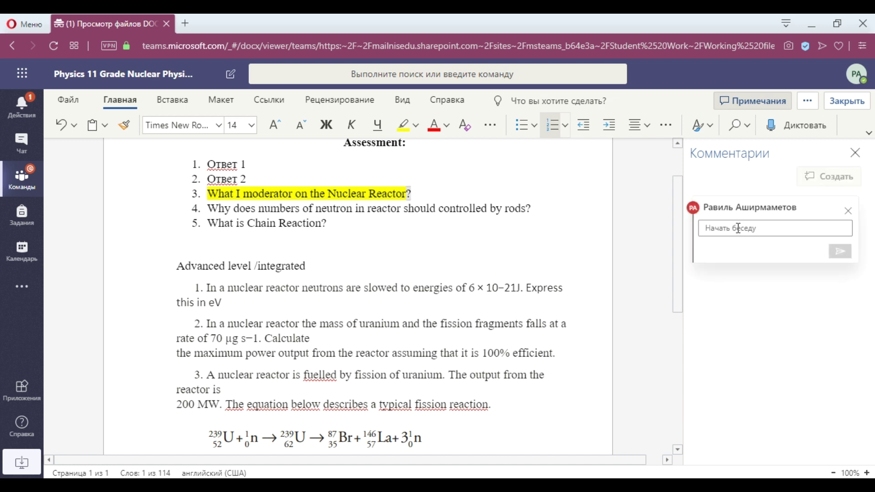
{"action": "type", "text": "Здесь я не использовал SI"}
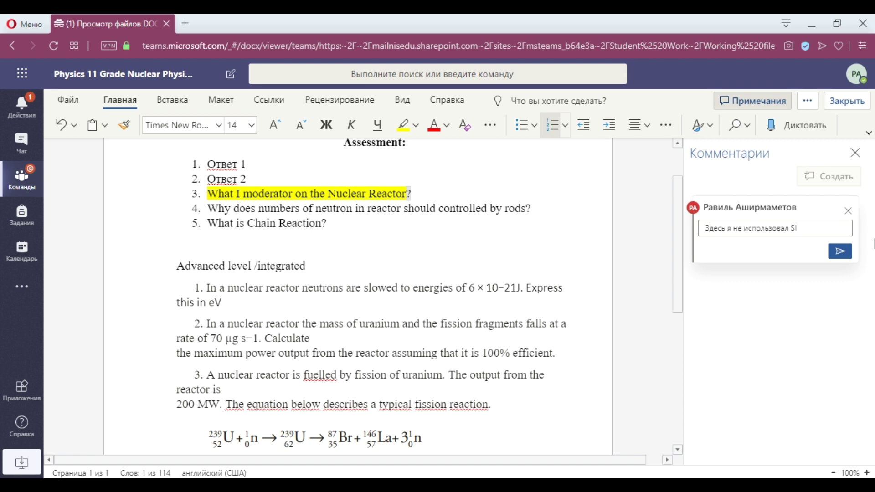
{"action": "left_click", "coordinate": [840, 251]}
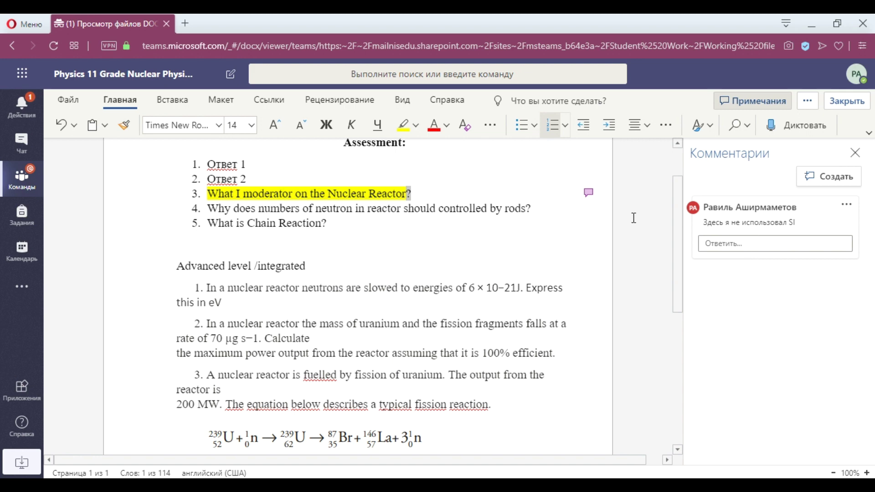
{"action": "left_click", "coordinate": [588, 193]}
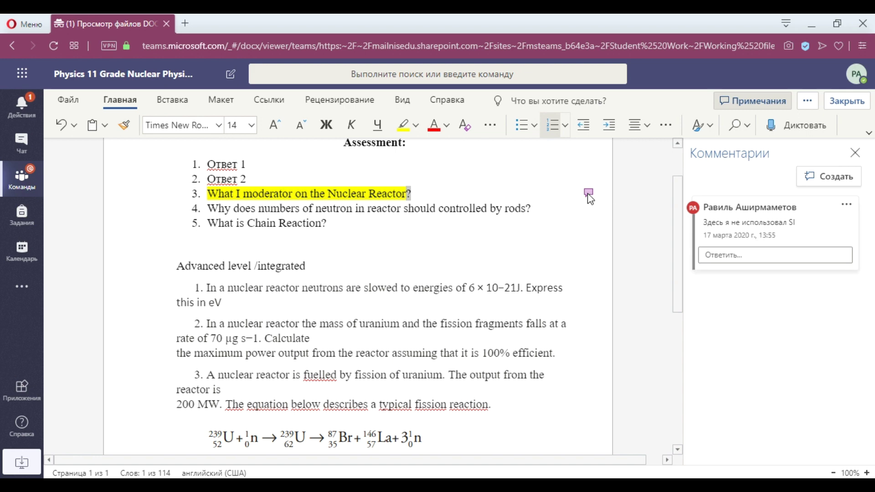
{"action": "left_click", "coordinate": [855, 153]}
{"action": "left_click", "coordinate": [328, 209]}
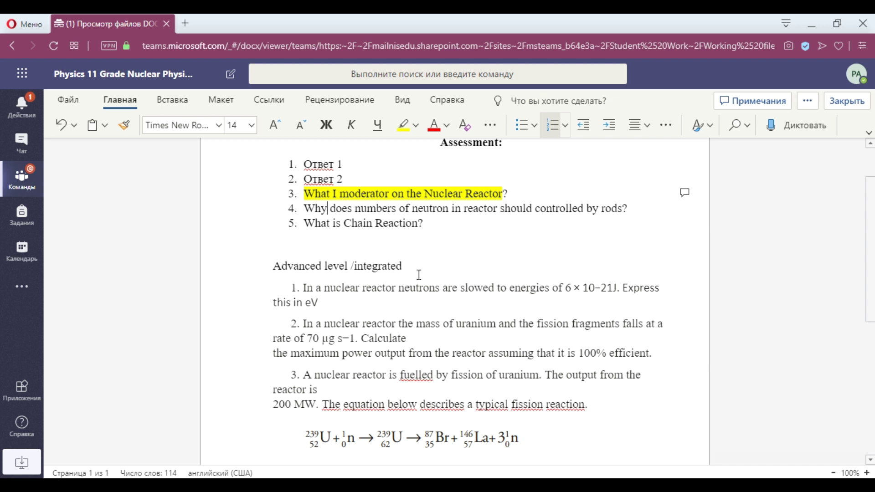
Close the Nuclear Reactor document and turn in "Задание 1"
{"action": "scroll", "coordinate": [417, 274], "scroll_direction": "up", "scroll_amount": 2}
{"action": "left_click", "coordinate": [840, 101]}
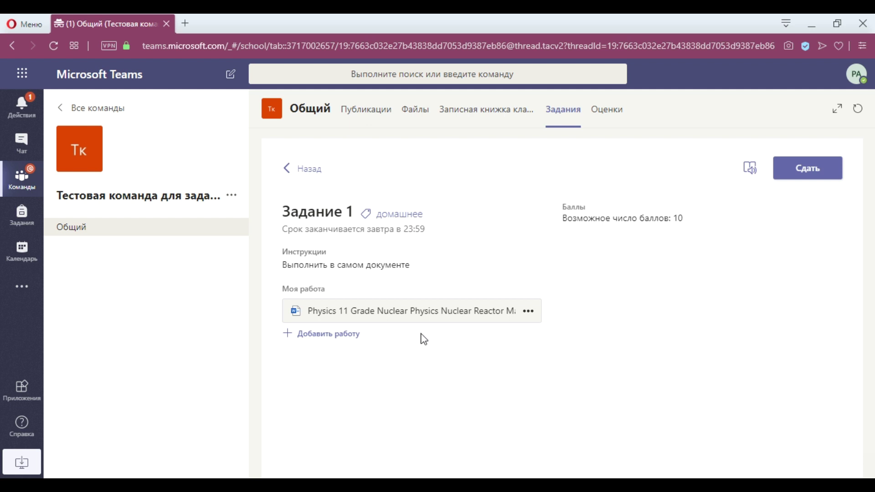
{"action": "left_click", "coordinate": [799, 176]}
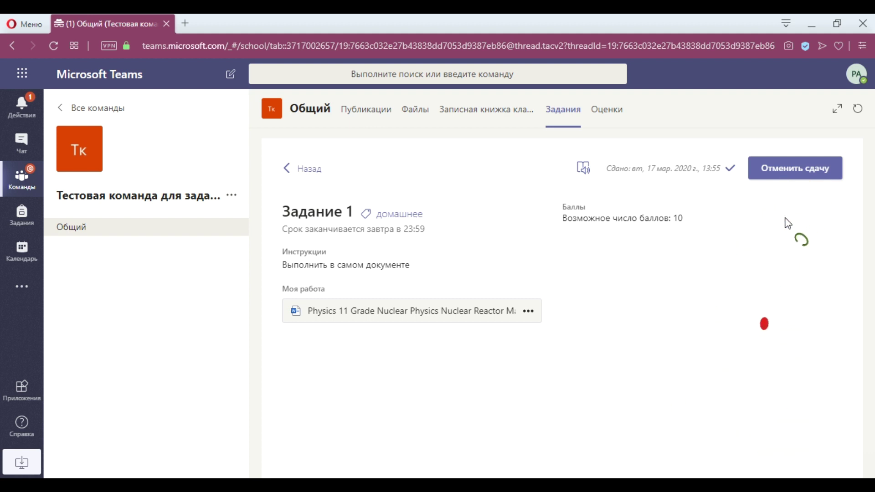
Check the status and points of "Задание 1" in the student's grades
{"action": "left_click", "coordinate": [605, 111]}
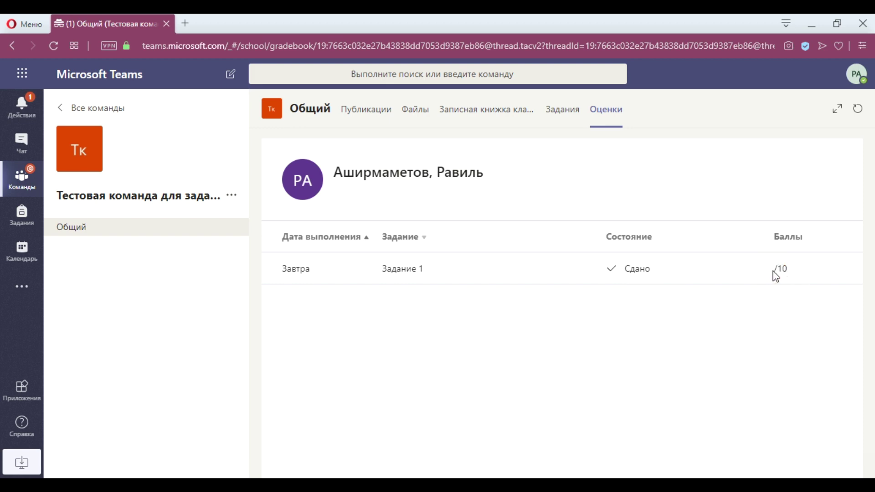
{"action": "left_click_drag", "start_coordinate": [778, 269], "coordinate": [780, 267]}
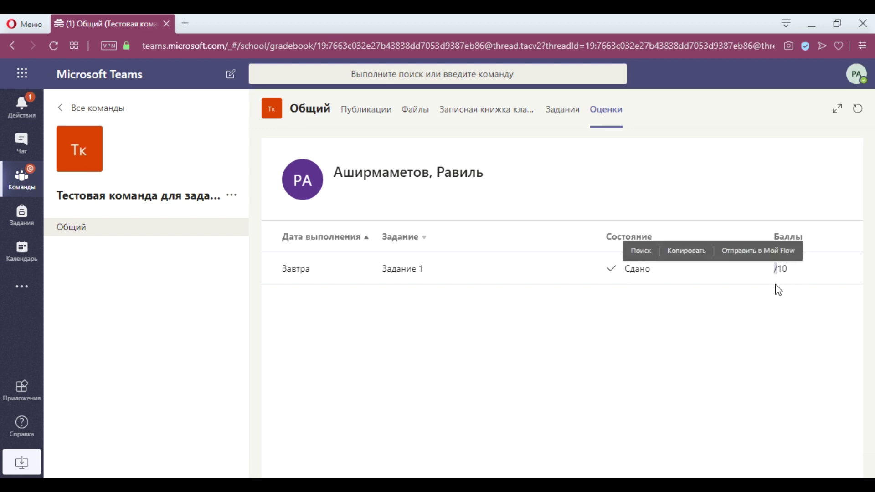
{"action": "left_click", "coordinate": [778, 289]}
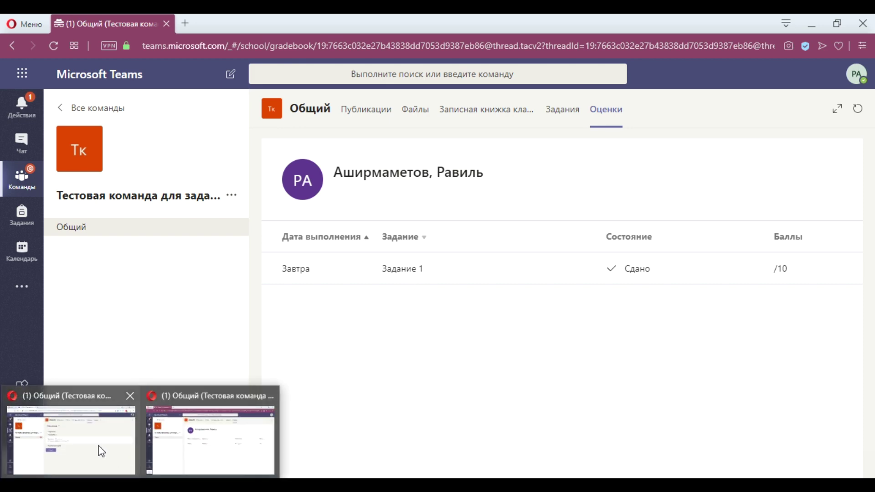
Switch to the teacher's browser window and open the student's submitted work for "Задание 1" from the class grades
{"action": "left_click", "coordinate": [96, 447]}
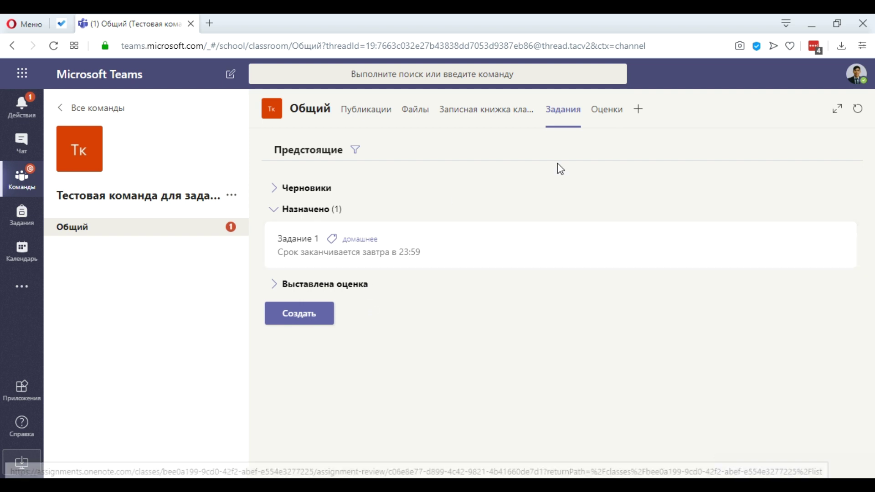
{"action": "left_click", "coordinate": [599, 119]}
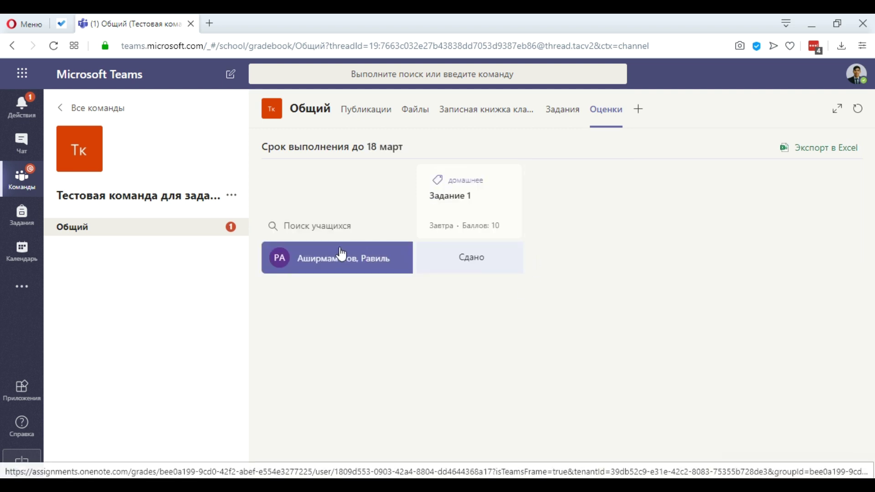
{"action": "mouse_move", "coordinate": [513, 261]}
{"action": "left_click", "coordinate": [518, 263]}
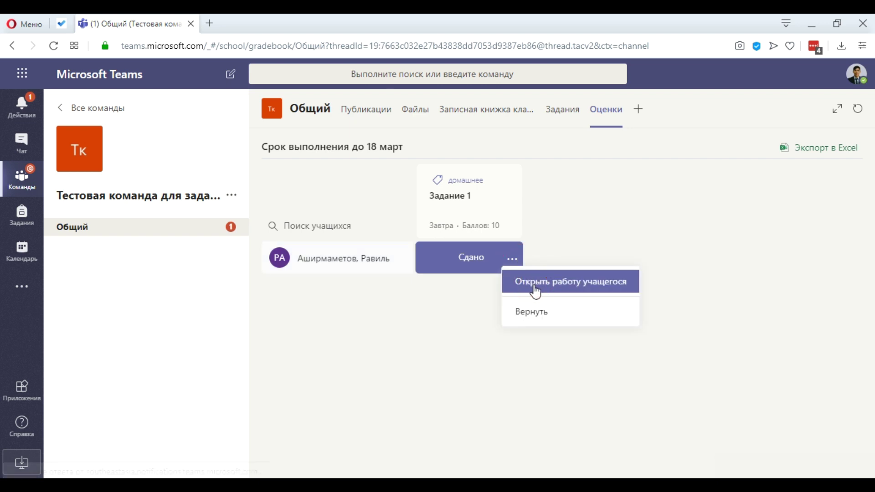
{"action": "left_click", "coordinate": [535, 291]}
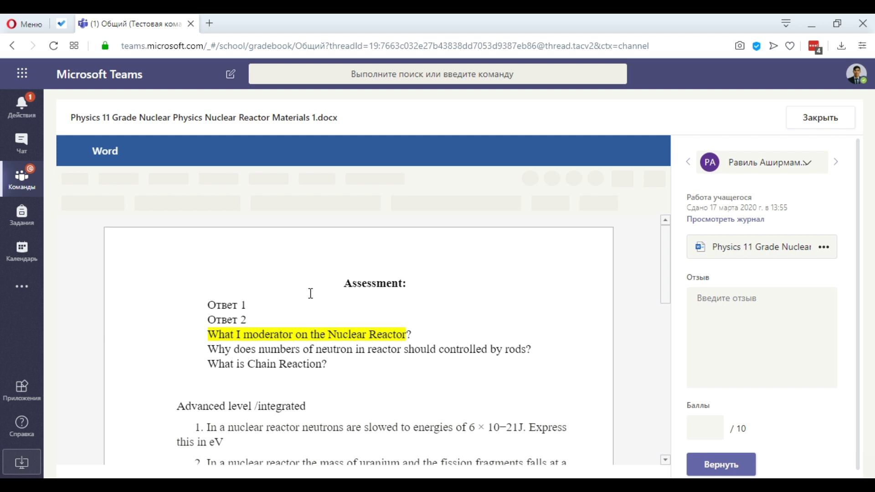
Reply "Ok" to the student's comment on the highlighted third question
{"action": "scroll", "coordinate": [311, 293], "scroll_direction": "down", "scroll_amount": 3}
{"action": "scroll", "coordinate": [311, 293], "scroll_direction": "down", "scroll_amount": 3}
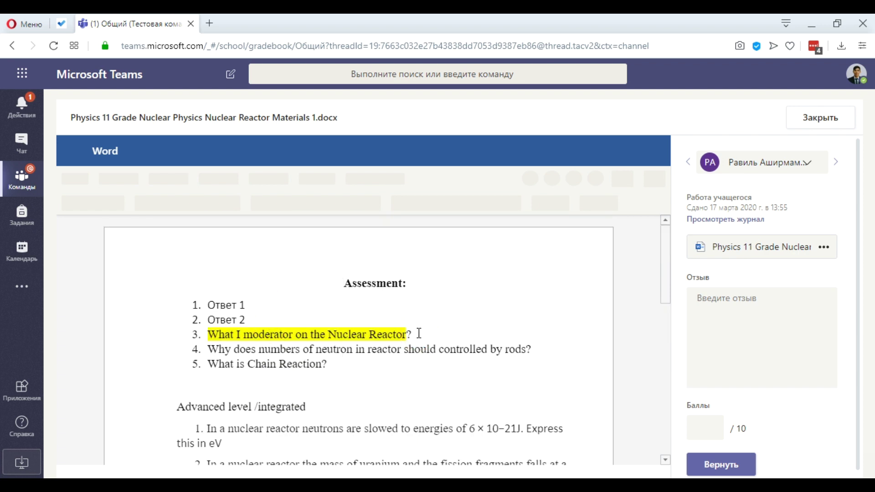
{"action": "left_click", "coordinate": [445, 321]}
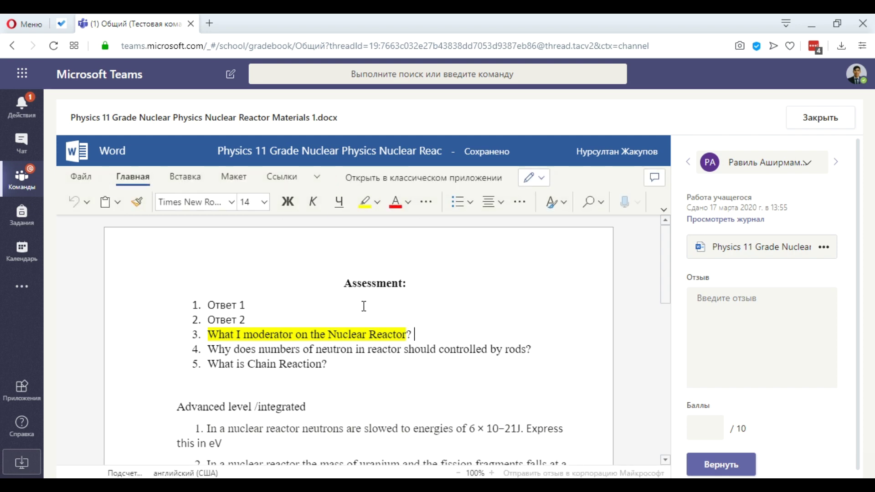
{"action": "left_click", "coordinate": [589, 335]}
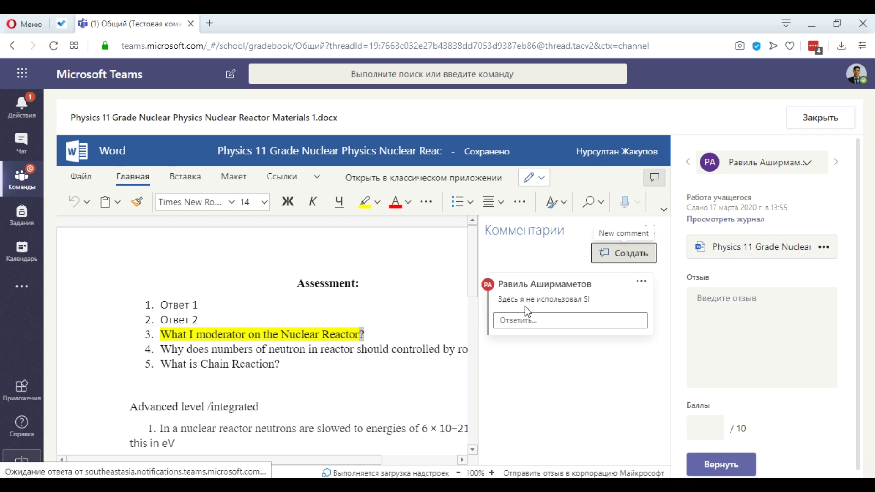
{"action": "left_click", "coordinate": [526, 335]}
{"action": "type", "text": "Ok"}
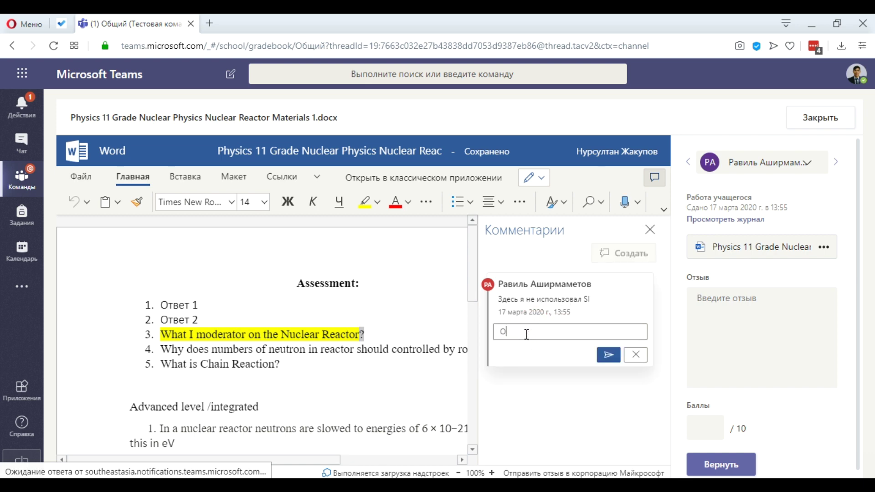
{"action": "left_click", "coordinate": [607, 362]}
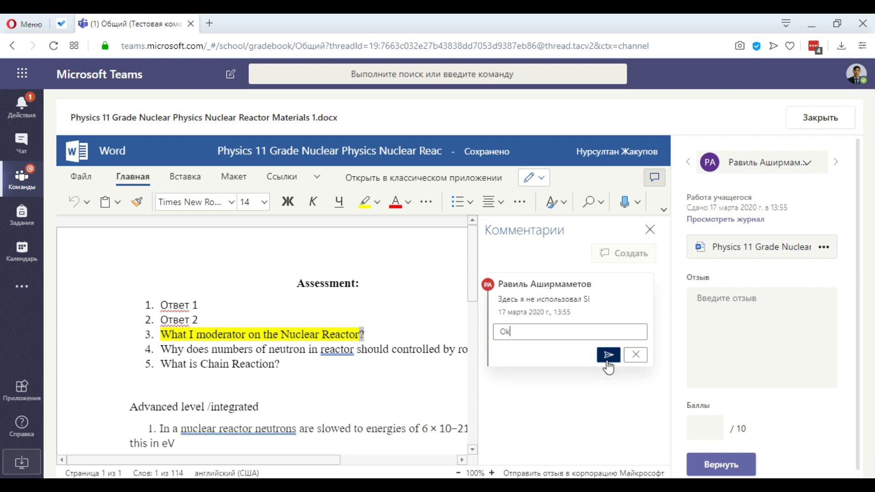
Enter the feedback "Хорошая работа! Обратить внимание на", award 9 points and return the work to the student
{"action": "left_click", "coordinate": [741, 333]}
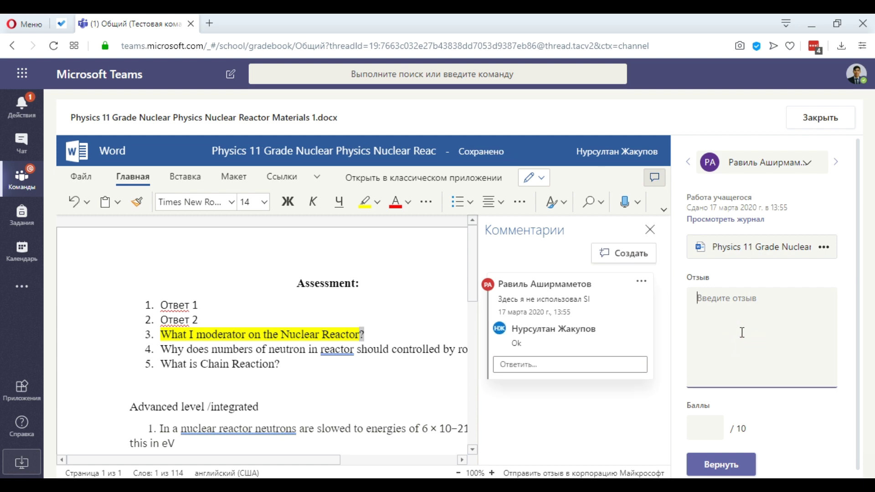
{"action": "type", "text": "xорошая работа! Обратить внимание на"}
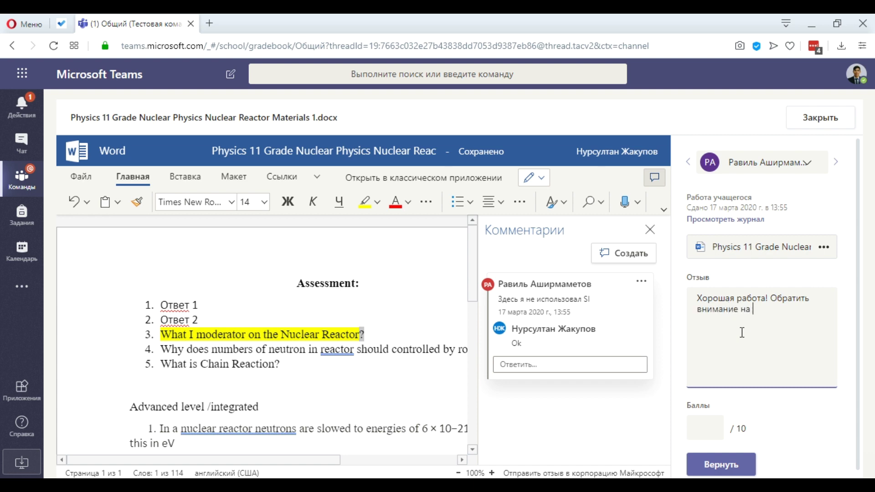
{"action": "left_click", "coordinate": [699, 425]}
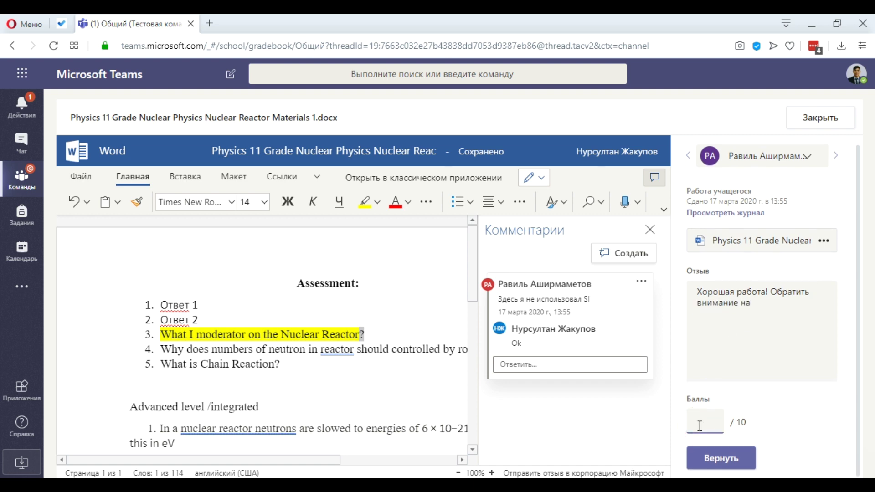
{"action": "type", "text": "9"}
{"action": "left_click", "coordinate": [696, 461]}
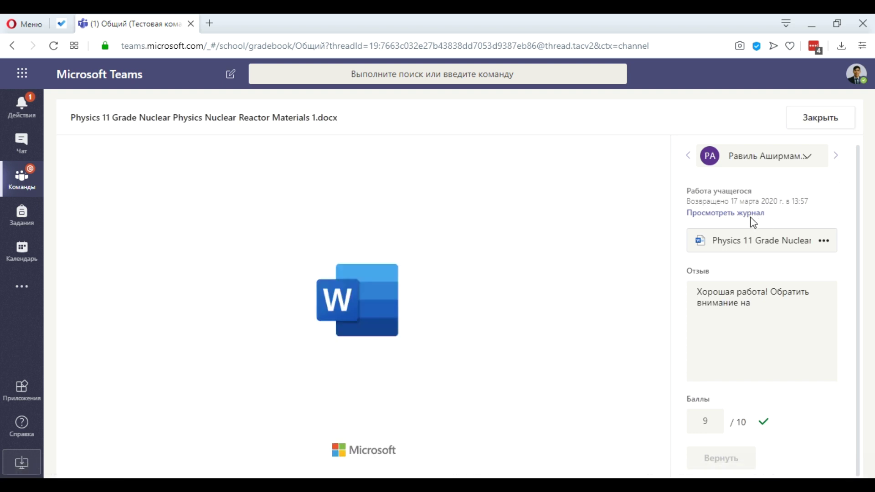
Review the history log of the student's submission and close the work
{"action": "left_click", "coordinate": [715, 212]}
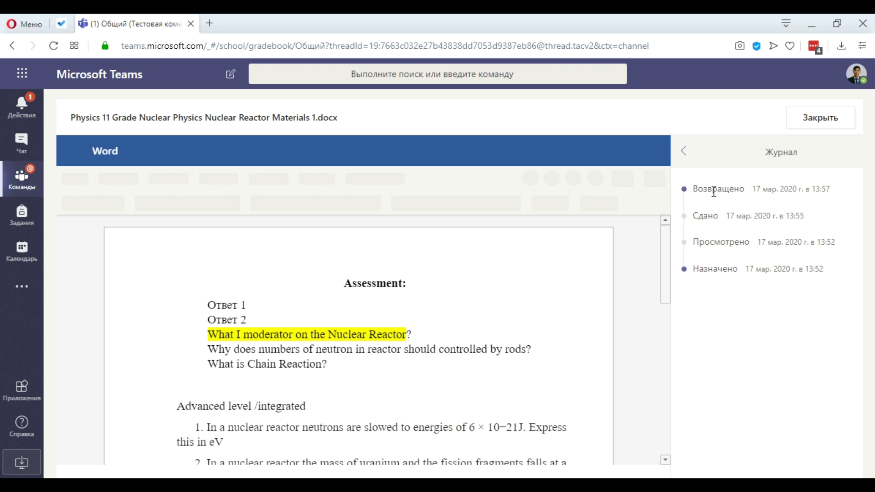
{"action": "left_click", "coordinate": [796, 122]}
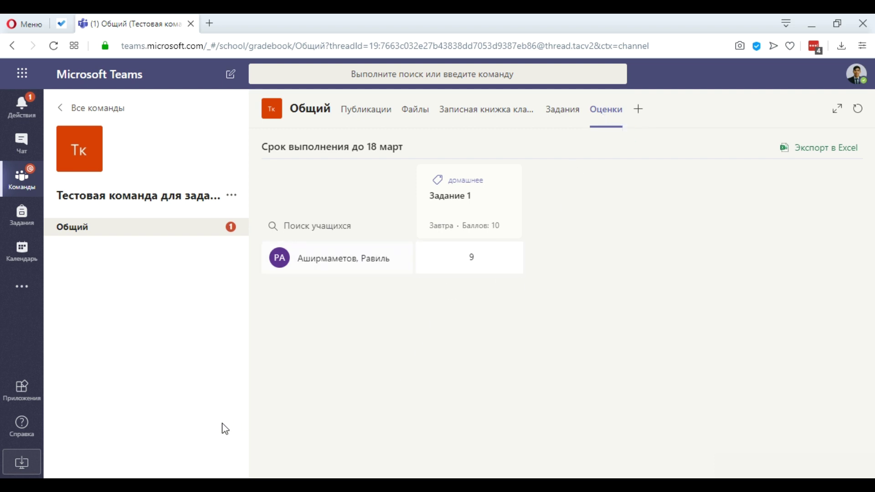
Switch to the student's browser window and refresh the grades list
{"action": "mouse_move", "coordinate": [141, 485]}
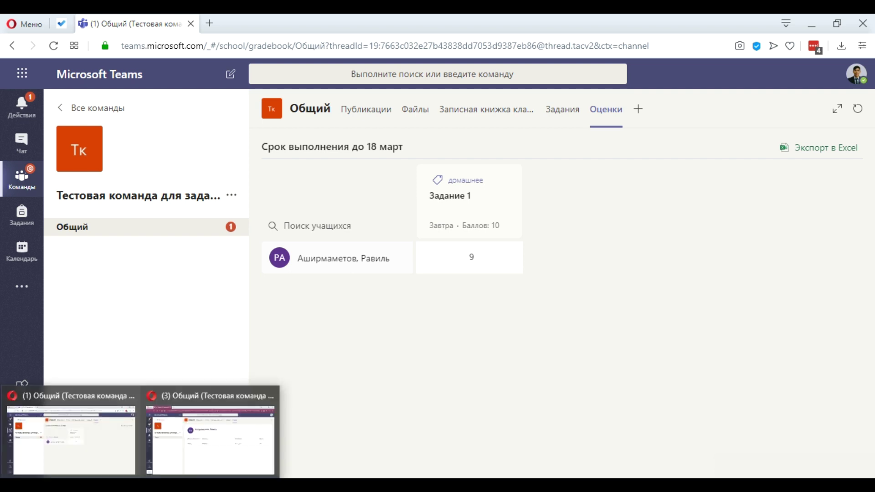
{"action": "left_click", "coordinate": [200, 439]}
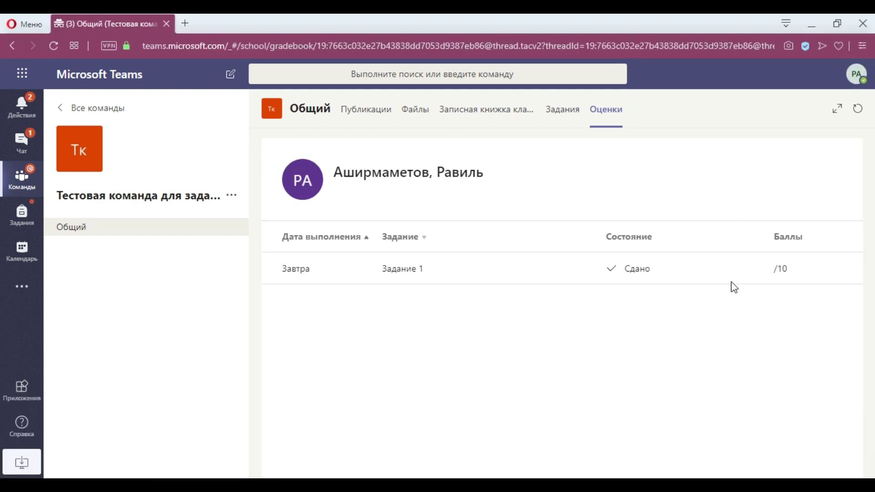
{"action": "left_click", "coordinate": [860, 116]}
Open "Задание 1" from the student's completed assignments and read the teacher's feedback and points
{"action": "left_click", "coordinate": [565, 114]}
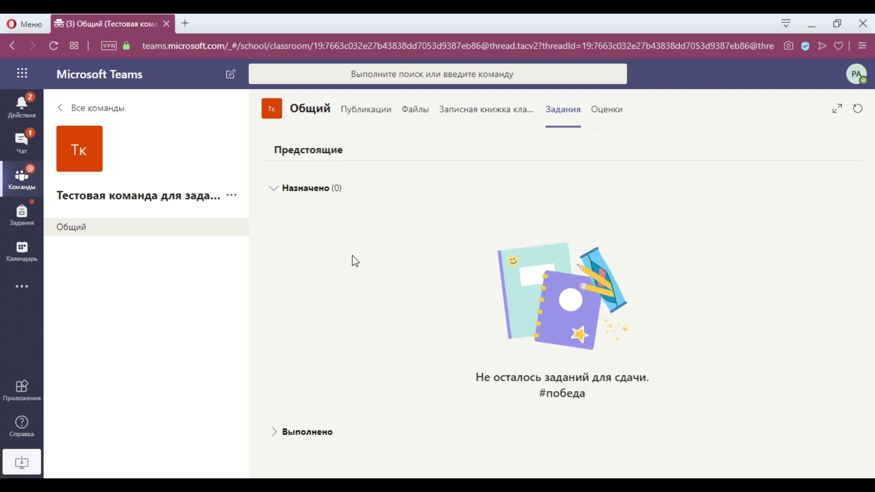
{"action": "left_click", "coordinate": [275, 191]}
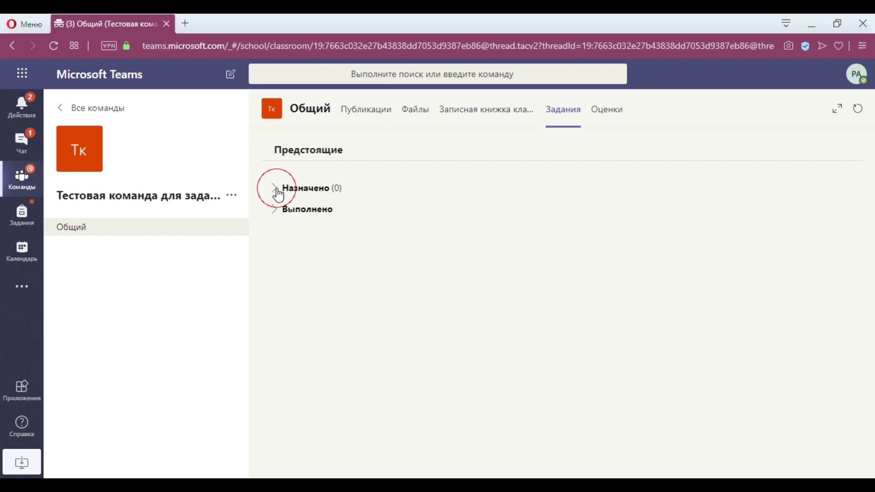
{"action": "left_click", "coordinate": [275, 209]}
{"action": "left_click", "coordinate": [469, 242]}
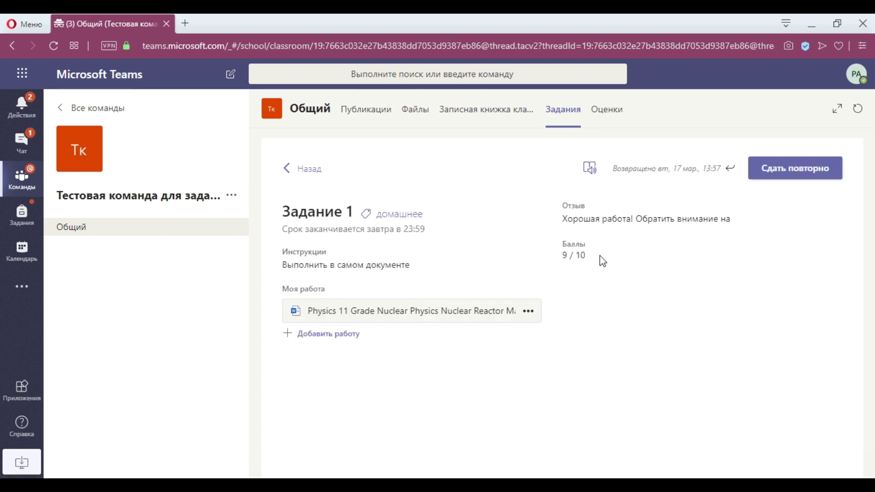
{"action": "left_click_drag", "start_coordinate": [565, 220], "coordinate": [686, 220]}
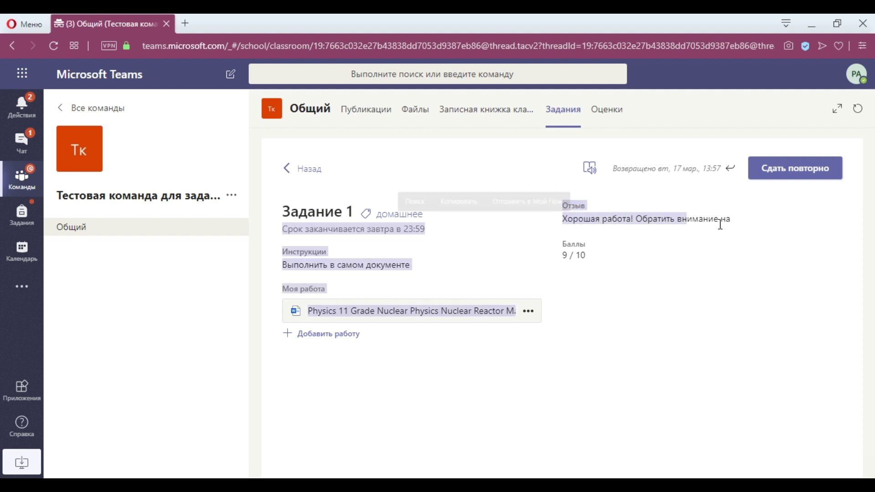
{"action": "left_click", "coordinate": [624, 257]}
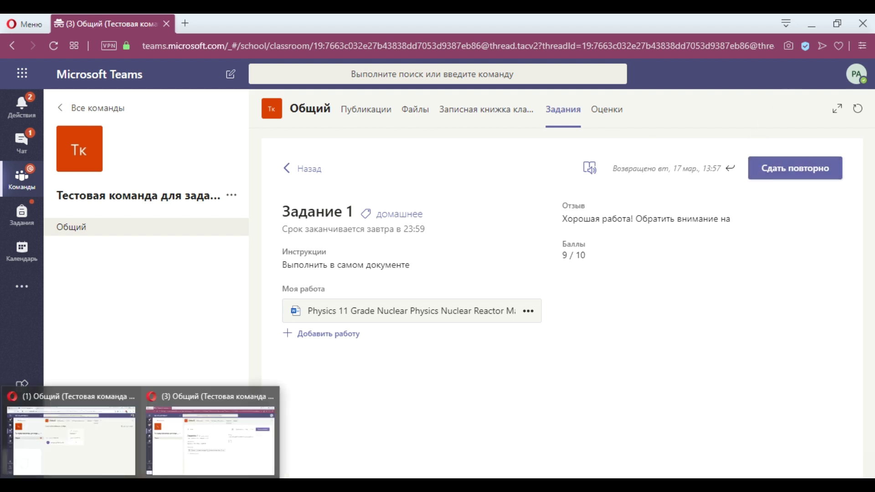
Switch to the teacher's browser window and start a new assignment (Задание) for the team
{"action": "left_click", "coordinate": [115, 455]}
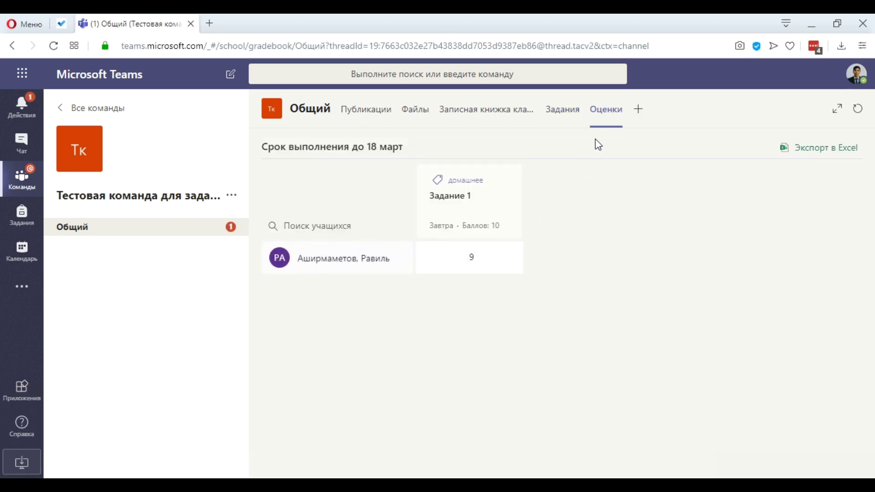
{"action": "left_click", "coordinate": [564, 117]}
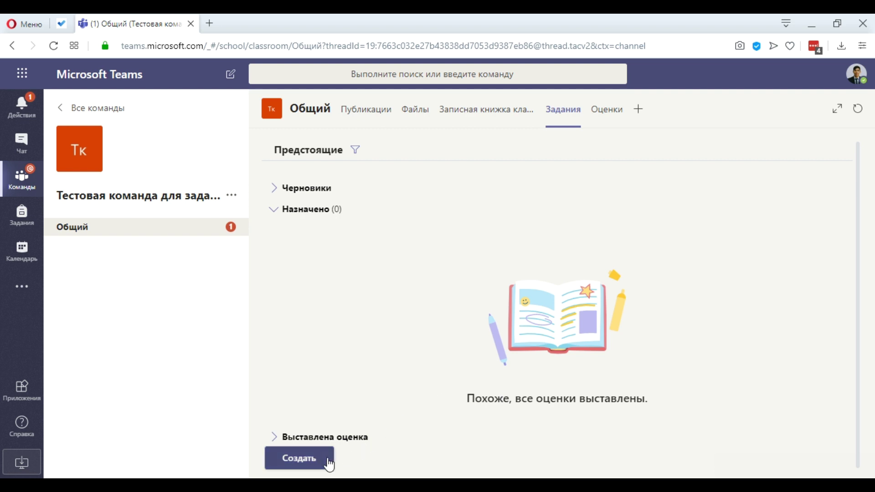
{"action": "left_click", "coordinate": [312, 465]}
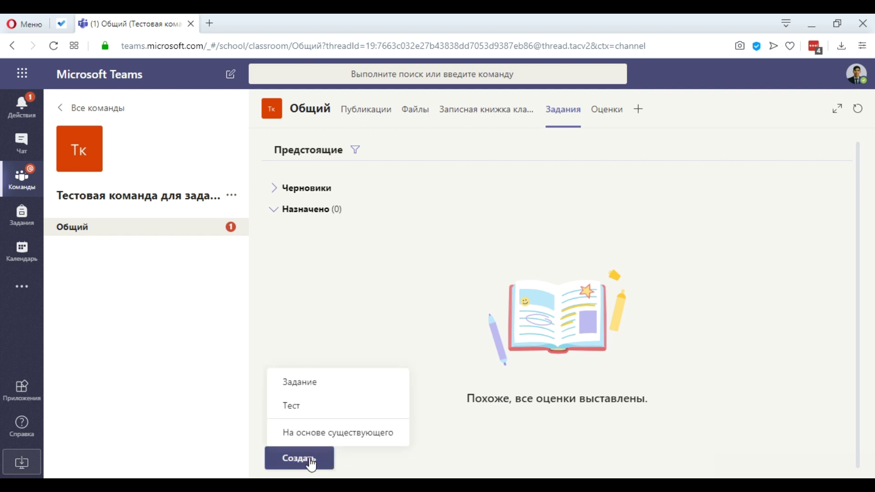
{"action": "left_click", "coordinate": [315, 391]}
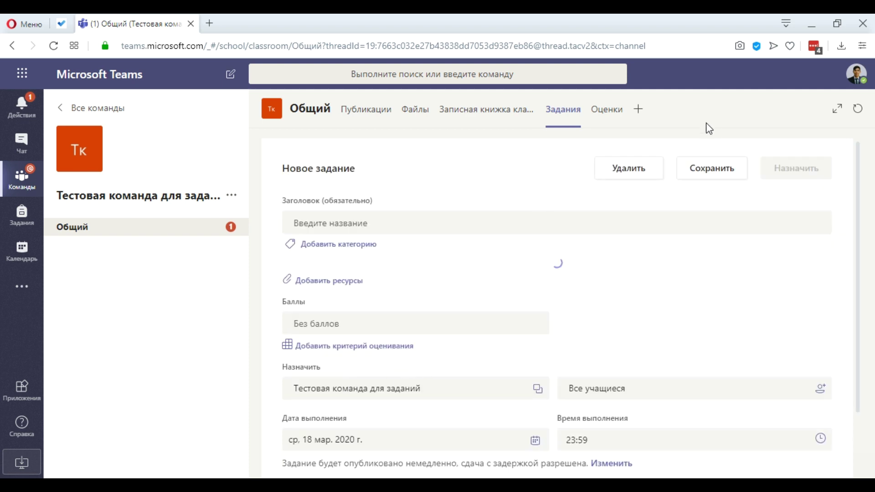
Title the assignment "Тест с рубриками" and give it the category "домашнее"
{"action": "left_click", "coordinate": [329, 222]}
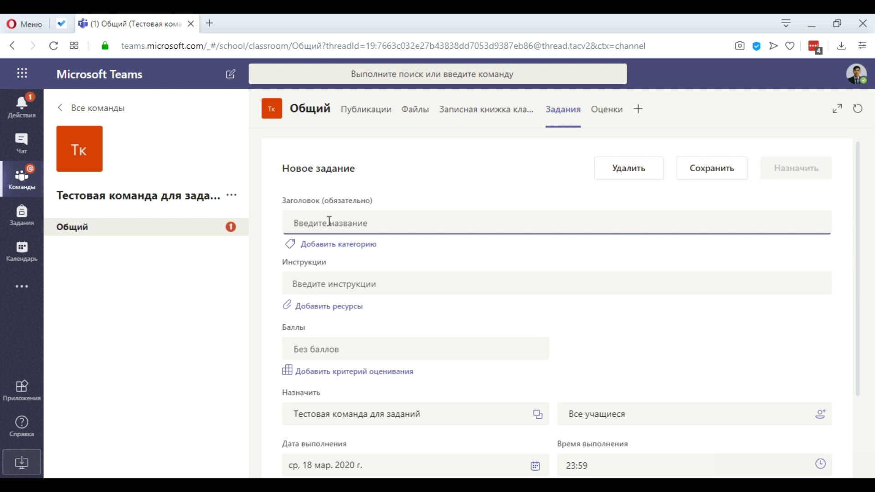
{"action": "type", "text": "Тест с рубриками"}
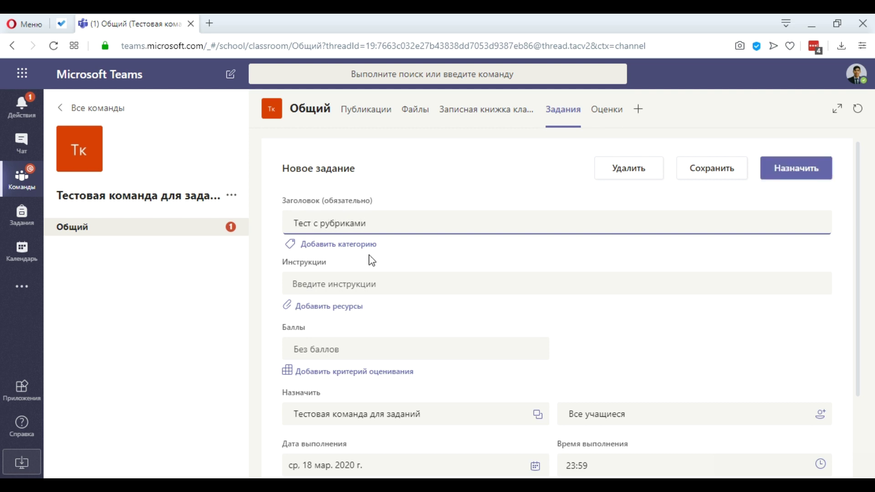
{"action": "left_click", "coordinate": [362, 246]}
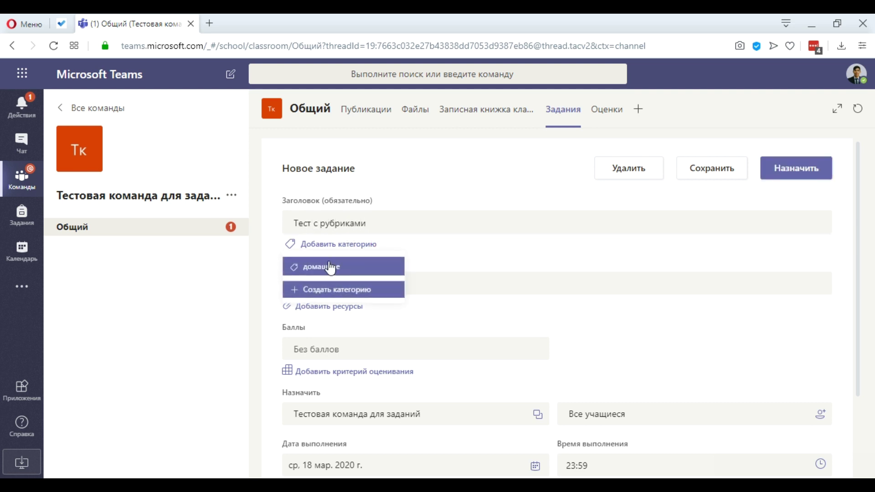
{"action": "left_click", "coordinate": [356, 269]}
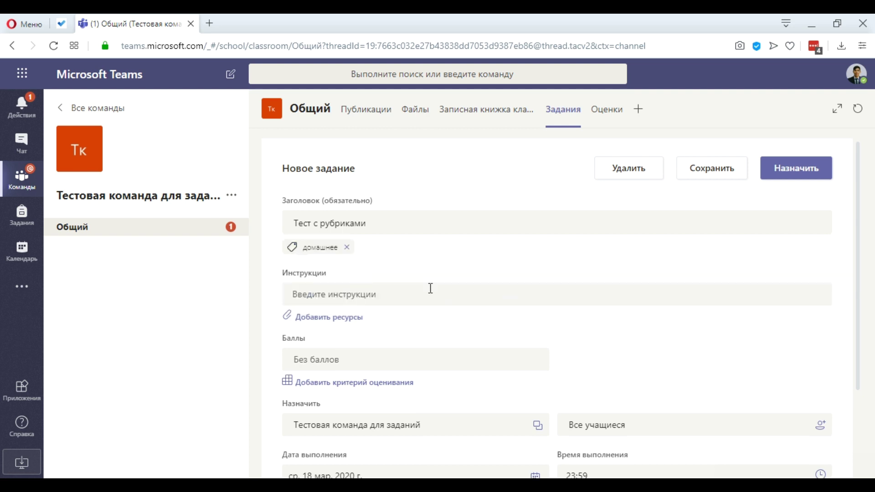
Enter the instructions "Выполнить в этом же документе или отправить скан" and make the word "Выполнить" bold
{"action": "left_click", "coordinate": [328, 295]}
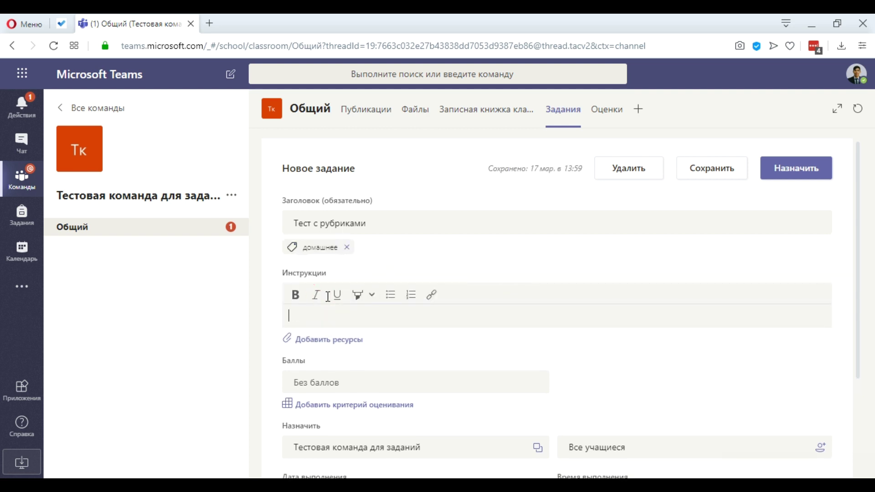
{"action": "type", "text": "Выполнить в этом же "}
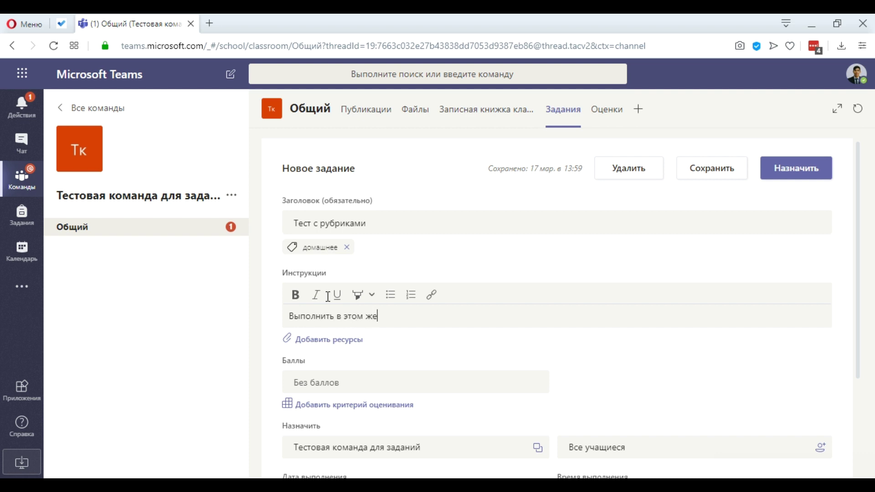
{"action": "type", "text": "документе или отправить скан"}
{"action": "key", "text": "Return"}
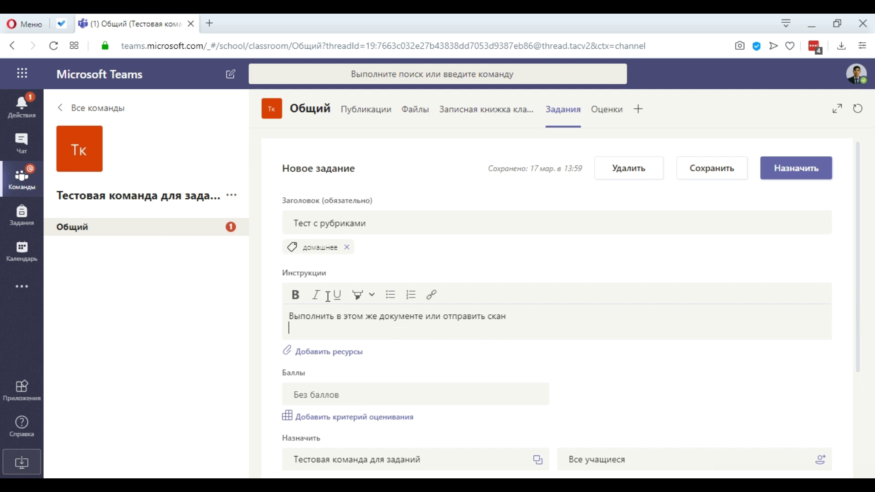
{"action": "left_click_drag", "start_coordinate": [339, 316], "coordinate": [289, 317]}
{"action": "left_click", "coordinate": [295, 295]}
{"action": "key", "text": "Down"}
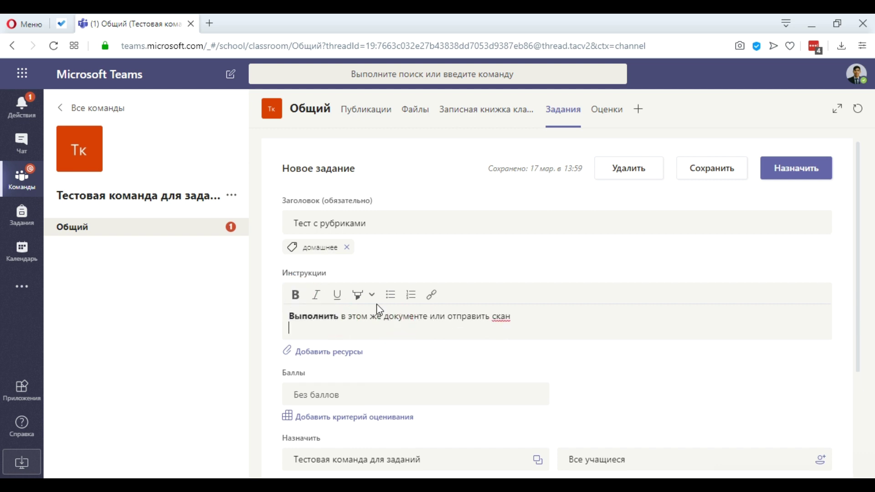
{"action": "left_click", "coordinate": [373, 297]}
{"action": "left_click", "coordinate": [547, 316]}
Attach "G10.U2.L5 Applications of electromagnets.pptx" to the assignment as a resource, with students editing their own copy
{"action": "scroll", "coordinate": [490, 279], "scroll_direction": "down", "scroll_amount": 1}
{"action": "left_click", "coordinate": [338, 294]}
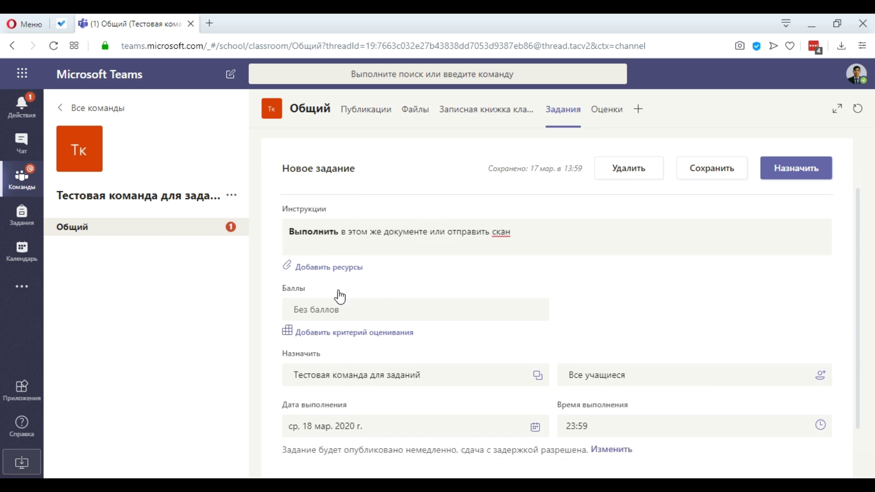
{"action": "left_click", "coordinate": [349, 273]}
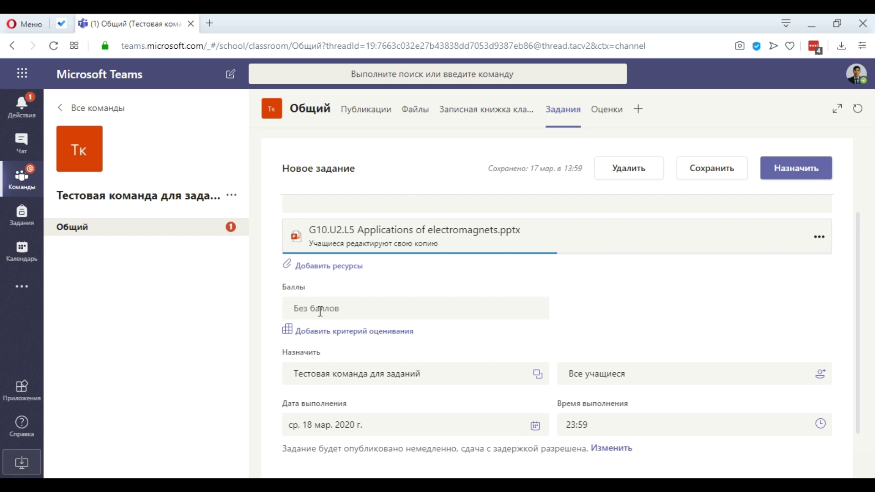
Start a new grading rubric for the assignment and remove its "Плохо" level
{"action": "left_click", "coordinate": [333, 333]}
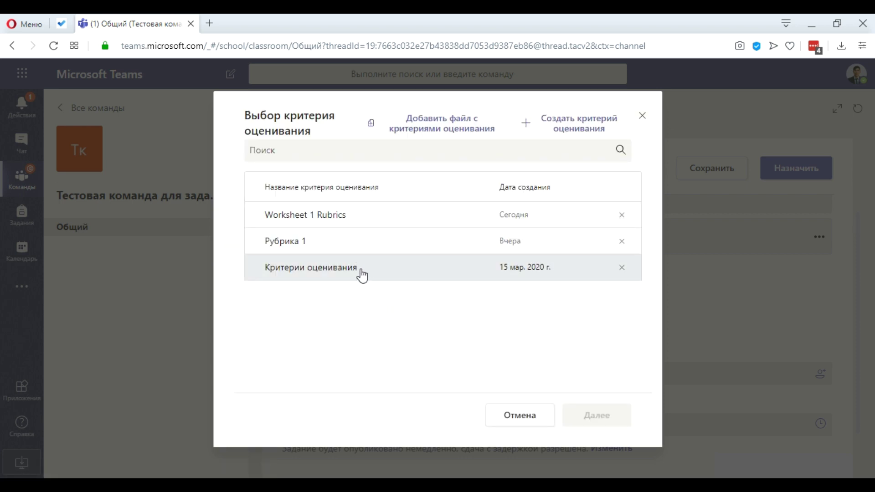
{"action": "left_click", "coordinate": [557, 130]}
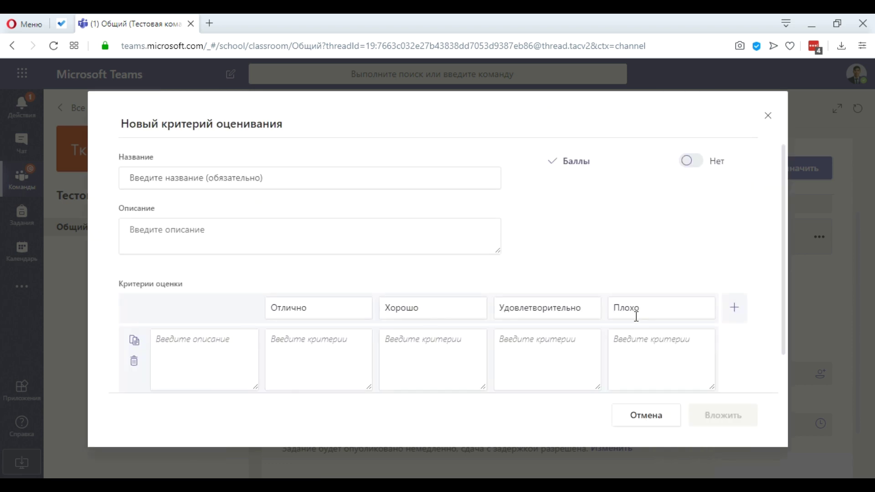
{"action": "left_click", "coordinate": [688, 294]}
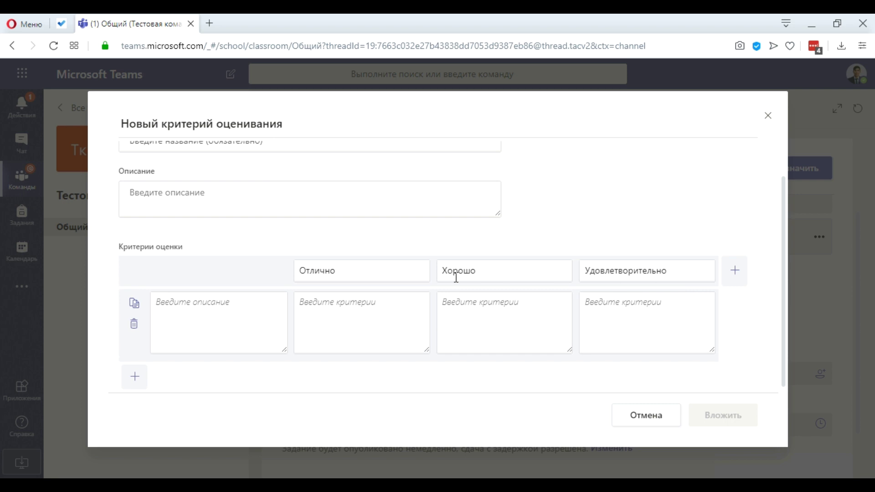
Fill the first rubric row with "Критерий 1" and the level descriptions "рубрики 1", "рубрики 2" and "рубрики 3"
{"action": "left_click", "coordinate": [207, 326]}
{"action": "type", "text": "Критерий 1"}
{"action": "key", "text": "Tab"}
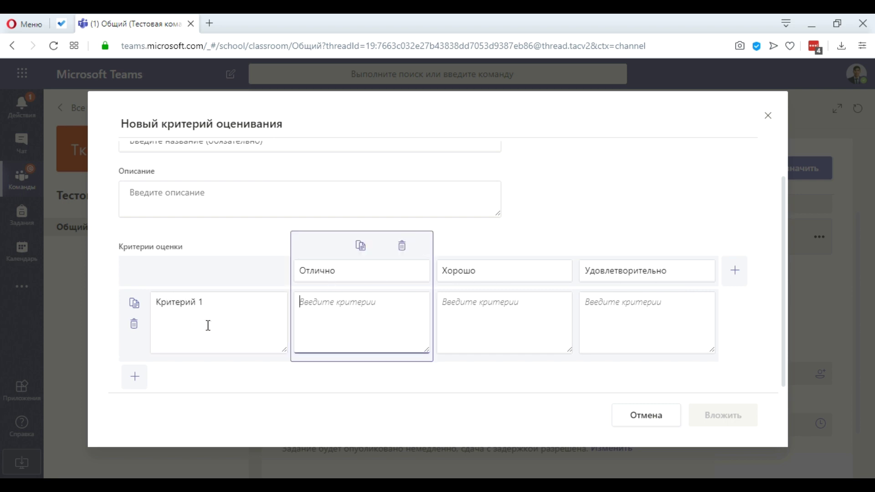
{"action": "type", "text": "11"}
{"action": "key", "text": "BackSpace"}
{"action": "key", "text": "BackSpace"}
{"action": "type", "text": "рубрики"}
{"action": "key", "text": "Tab"}
{"action": "type", "text": "ру"}
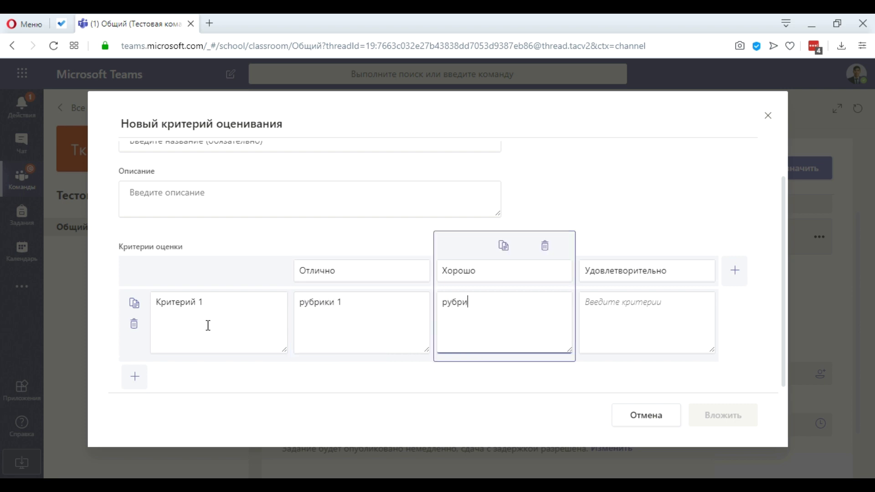
{"action": "key", "text": "Tab"}
{"action": "type", "text": "руб"}
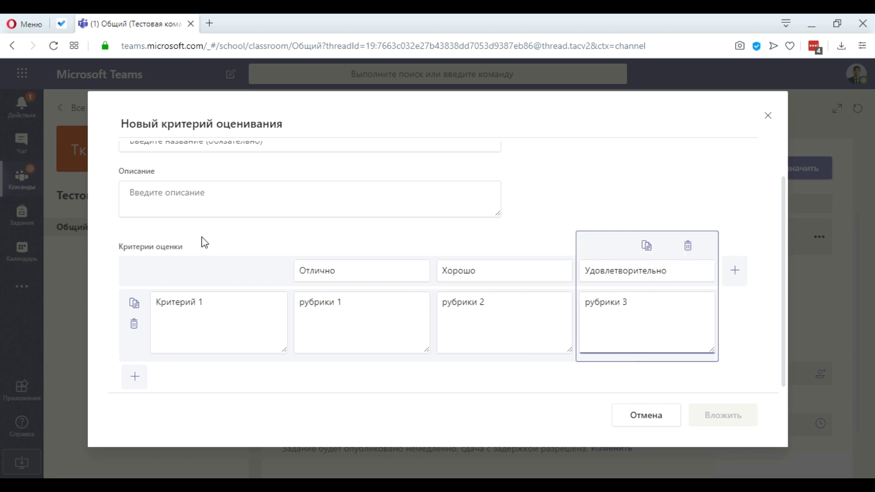
Add a second rubric row "Критерий 2" with the level descriptions "рубрики 11", "рубрики 22" and "рубрики 33"
{"action": "left_click", "coordinate": [141, 382]}
{"action": "left_click", "coordinate": [212, 329]}
{"action": "type", "text": "Критерий 2"}
{"action": "key", "text": "Tab"}
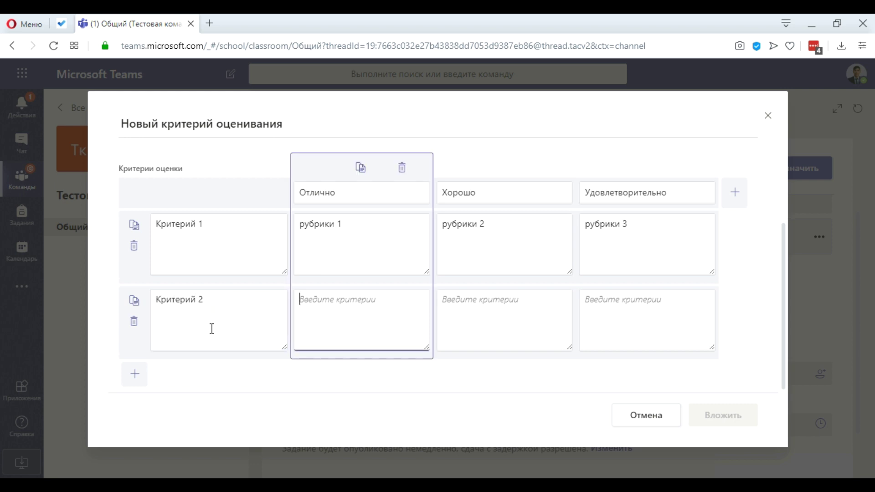
{"action": "left_click_drag", "start_coordinate": [343, 225], "coordinate": [302, 222]}
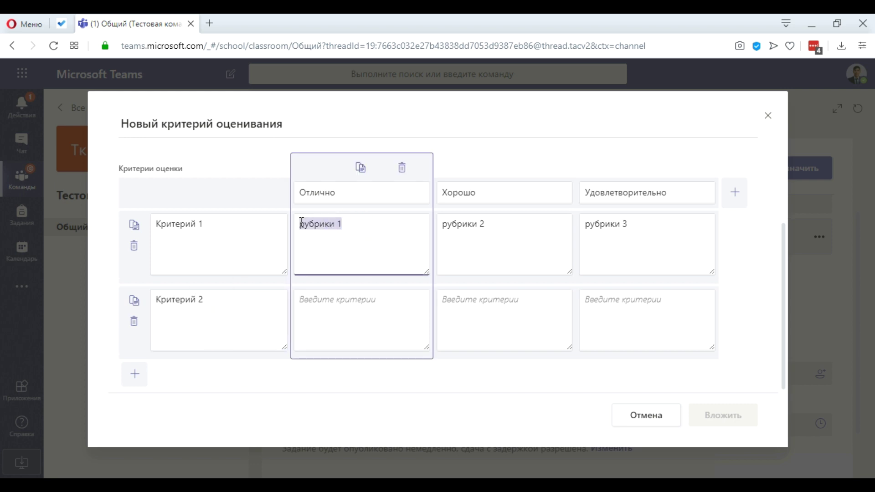
{"action": "key", "text": "ctrl+c"}
{"action": "left_click", "coordinate": [367, 304]}
{"action": "key", "text": "ctrl+v"}
{"action": "left_click", "coordinate": [490, 223]}
{"action": "left_click", "coordinate": [485, 316]}
{"action": "key", "text": "ctrl+v"}
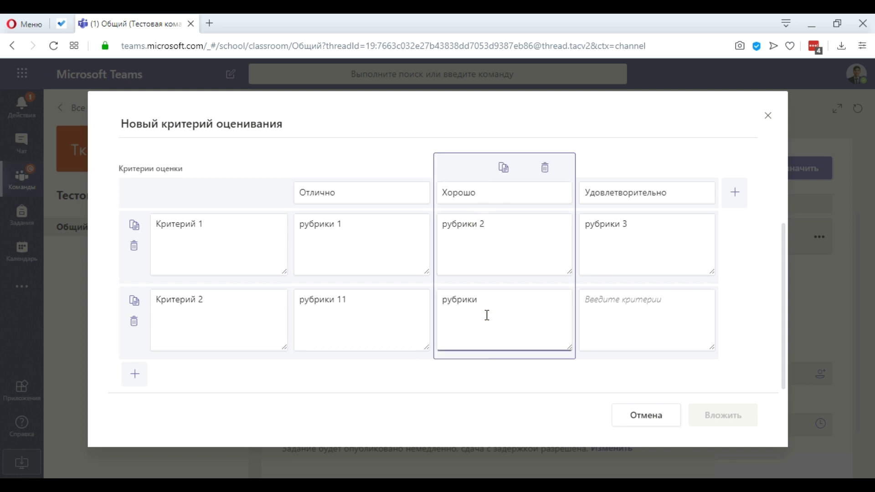
{"action": "left_click", "coordinate": [631, 318]}
{"action": "key", "text": "ctrl+v"}
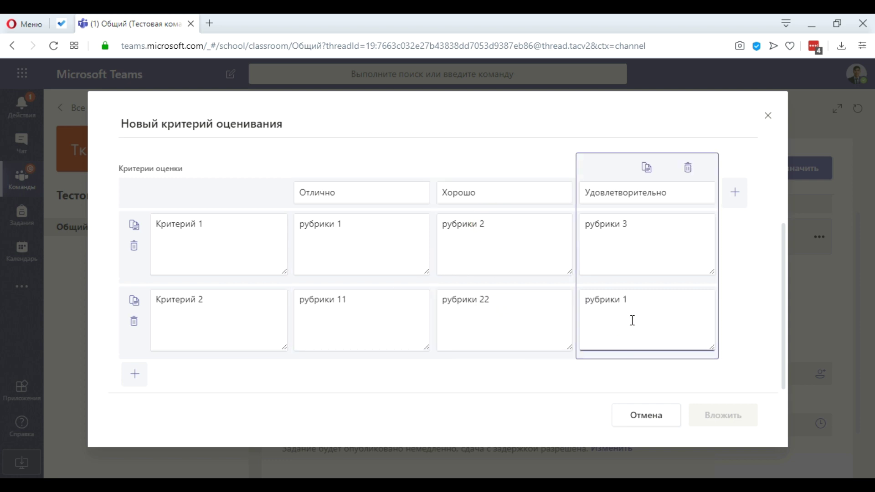
{"action": "type", "text": "33"}
{"action": "left_click", "coordinate": [527, 371]}
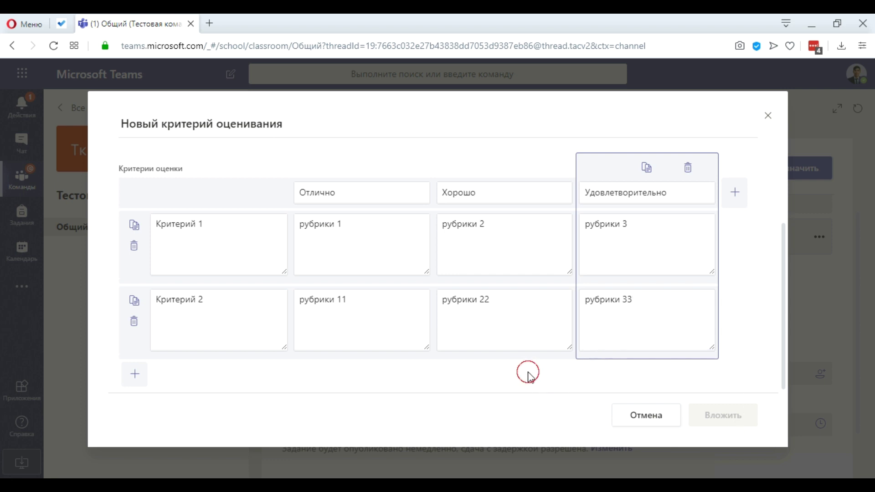
Name the rubric "КРитерий оценивания для второго задания" and enter "-" as its description
{"action": "scroll", "coordinate": [269, 269], "scroll_direction": "up", "scroll_amount": 3}
{"action": "left_click", "coordinate": [182, 176]}
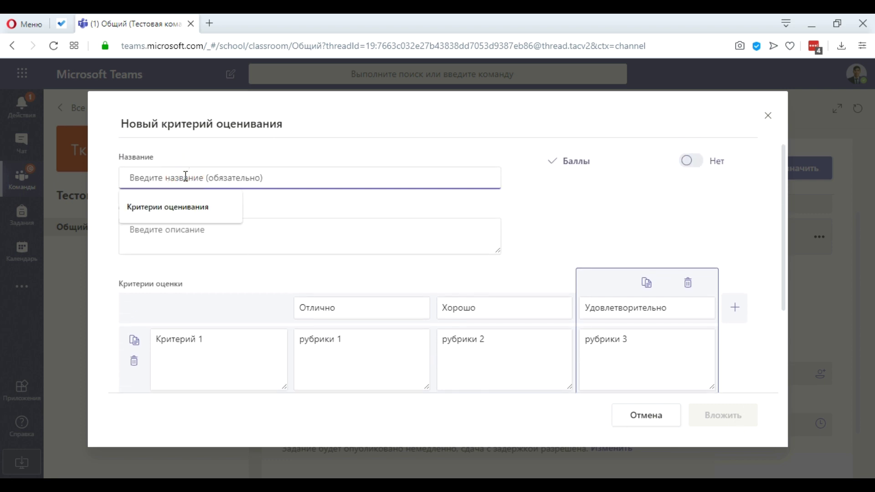
{"action": "type", "text": "КРитерий оценивания для второго задания"}
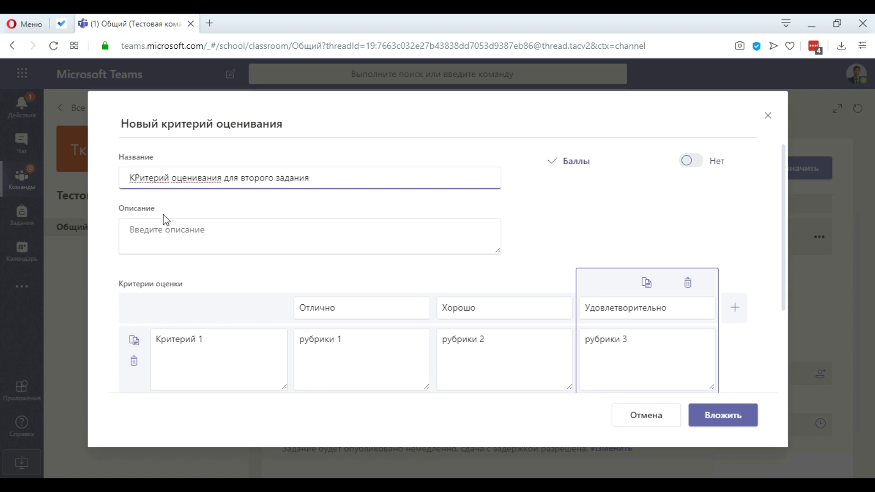
{"action": "left_click", "coordinate": [167, 242]}
{"action": "type", "text": "-"}
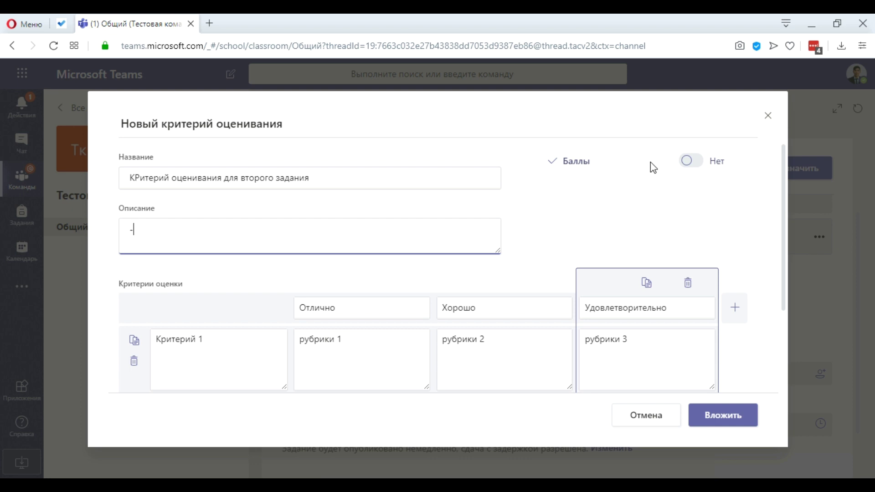
Try rubric scoring with 4 points for "Отлично" and 3 for "Хорошо", and switch points off again
{"action": "left_click", "coordinate": [690, 161]}
{"action": "scroll", "coordinate": [614, 181], "scroll_direction": "down", "scroll_amount": 3}
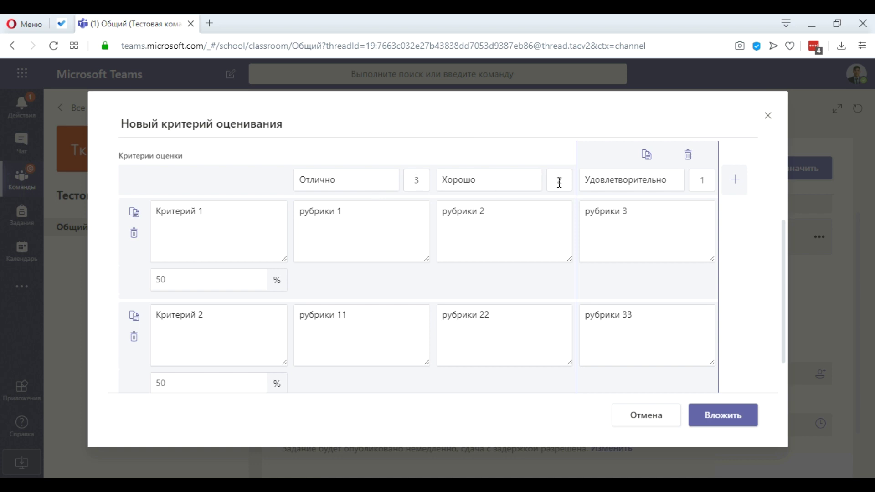
{"action": "double_click", "coordinate": [419, 181]}
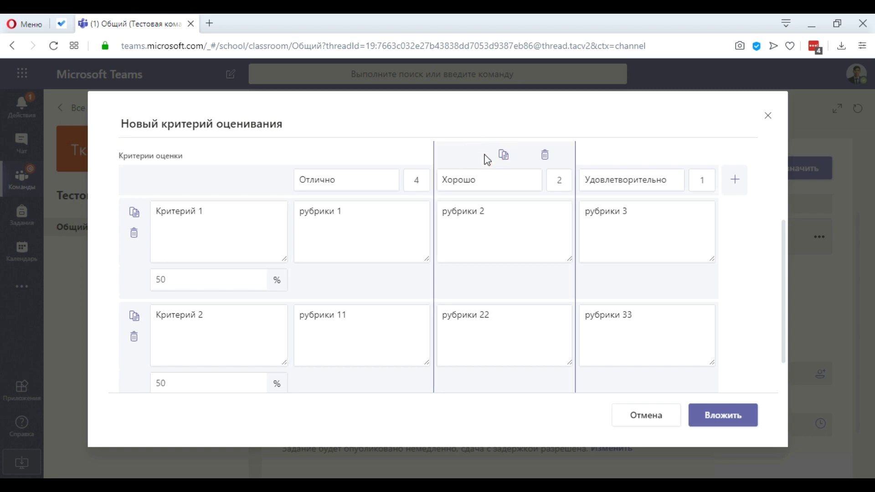
{"action": "double_click", "coordinate": [563, 182]}
{"action": "type", "text": "3"}
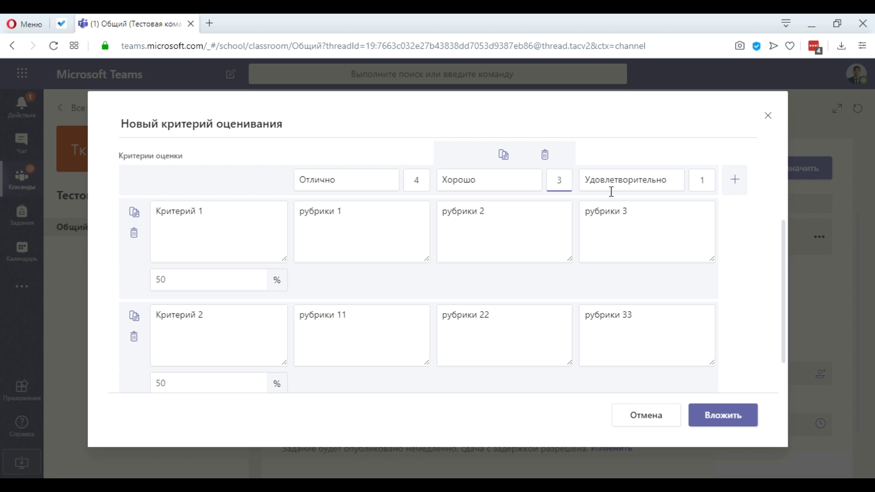
{"action": "scroll", "coordinate": [611, 192], "scroll_direction": "up", "scroll_amount": 3}
{"action": "left_click", "coordinate": [692, 161]}
Attach the finished two-criterion rubric to the assignment
{"action": "scroll", "coordinate": [419, 239], "scroll_direction": "down", "scroll_amount": 3}
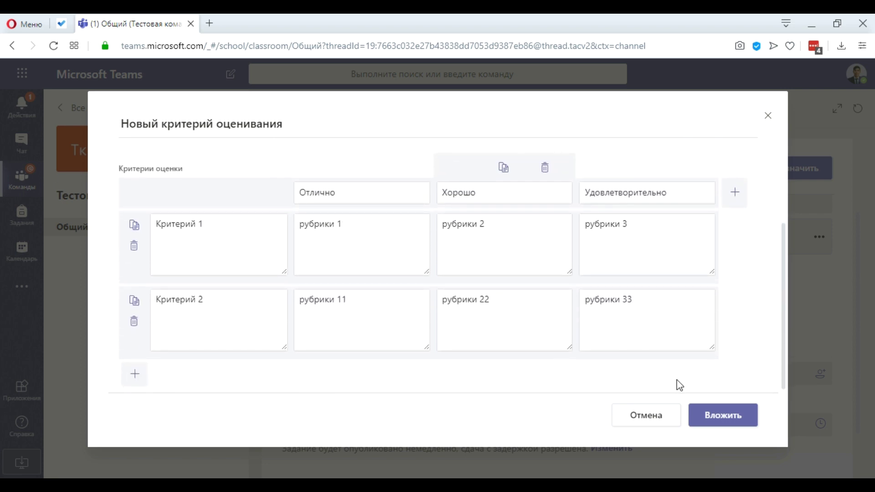
{"action": "left_click", "coordinate": [711, 421]}
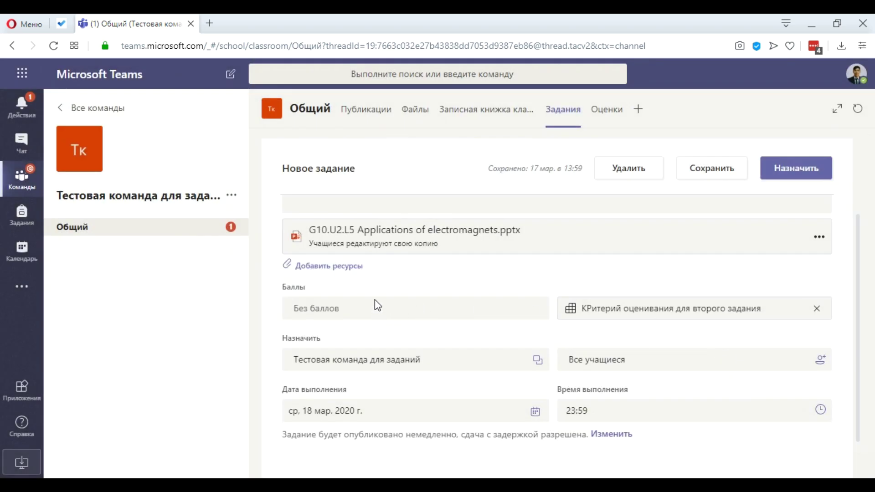
{"action": "mouse_move", "coordinate": [354, 306]}
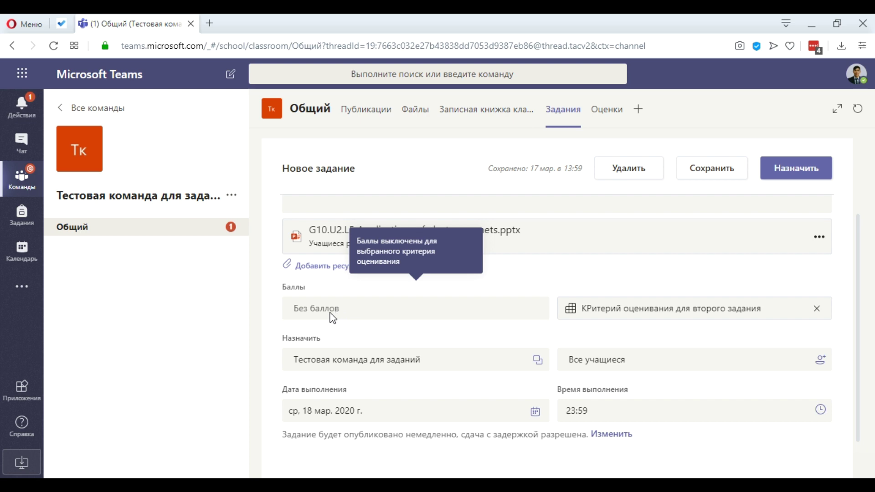
{"action": "scroll", "coordinate": [386, 305], "scroll_direction": "down", "scroll_amount": 1}
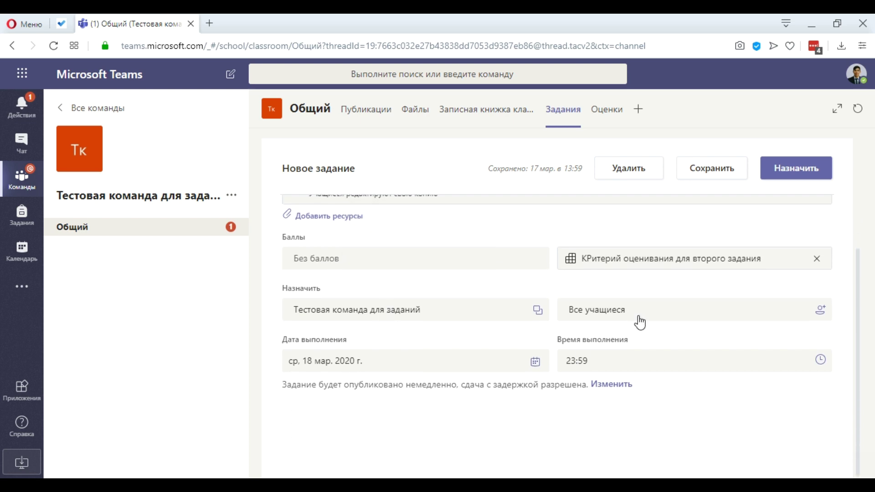
Assign the finished "Тест с рубриками" homework to all students of the team
{"action": "scroll", "coordinate": [699, 277], "scroll_direction": "up", "scroll_amount": 3}
{"action": "left_click", "coordinate": [794, 181]}
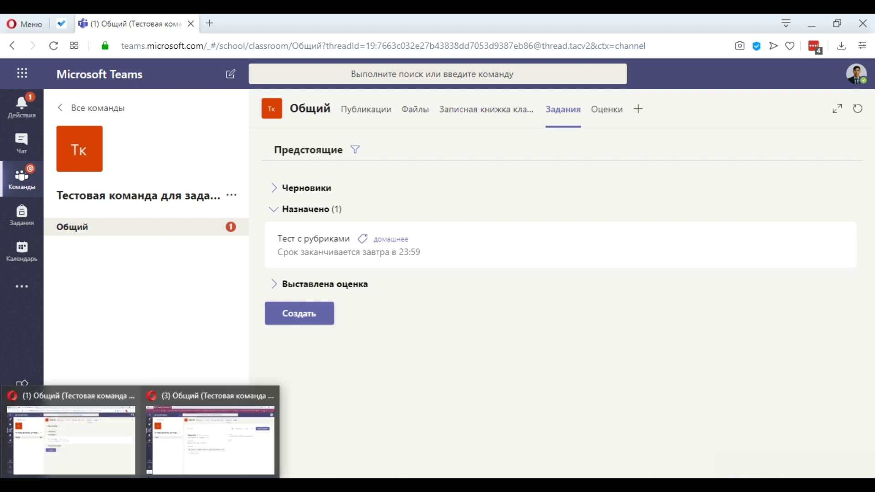
In the student's browser window, refresh the assignments list, open "Тест с рубриками" and turn the work in
{"action": "left_click", "coordinate": [197, 445]}
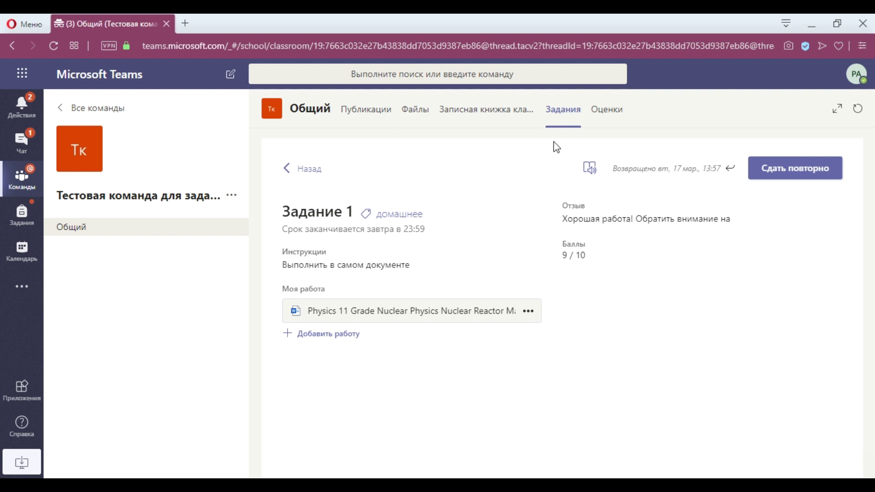
{"action": "left_click", "coordinate": [311, 170]}
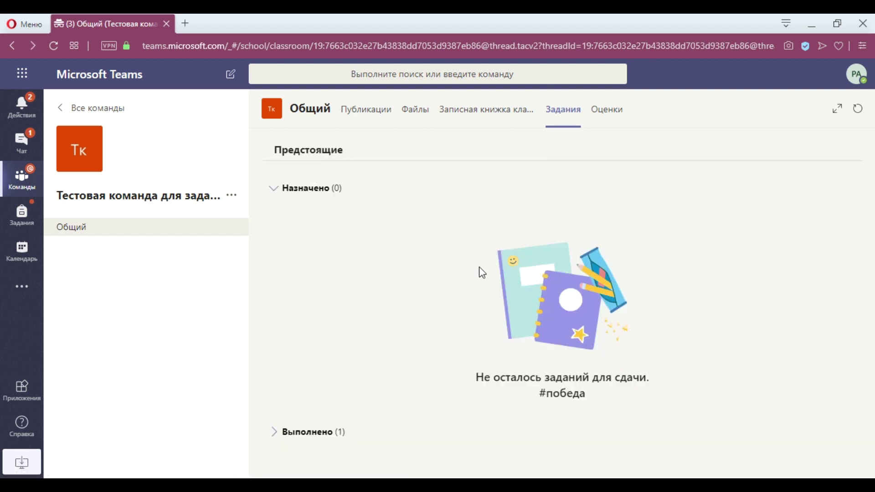
{"action": "left_click", "coordinate": [858, 109]}
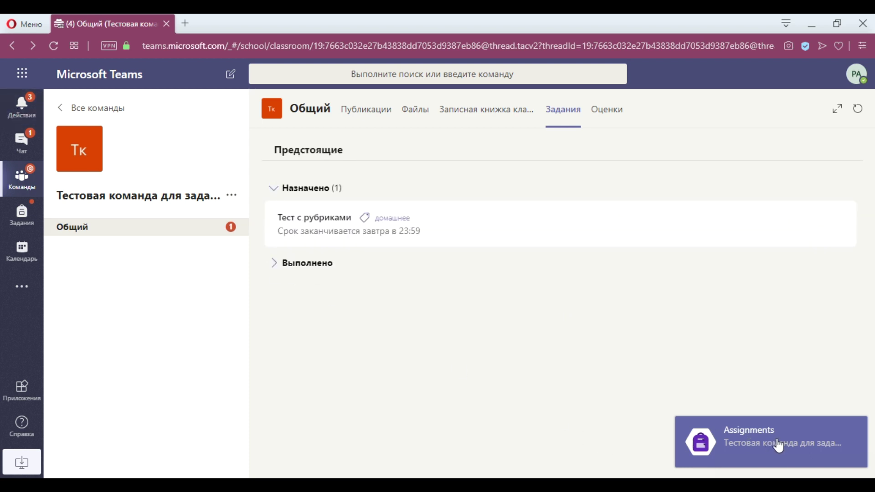
{"action": "left_click", "coordinate": [471, 228]}
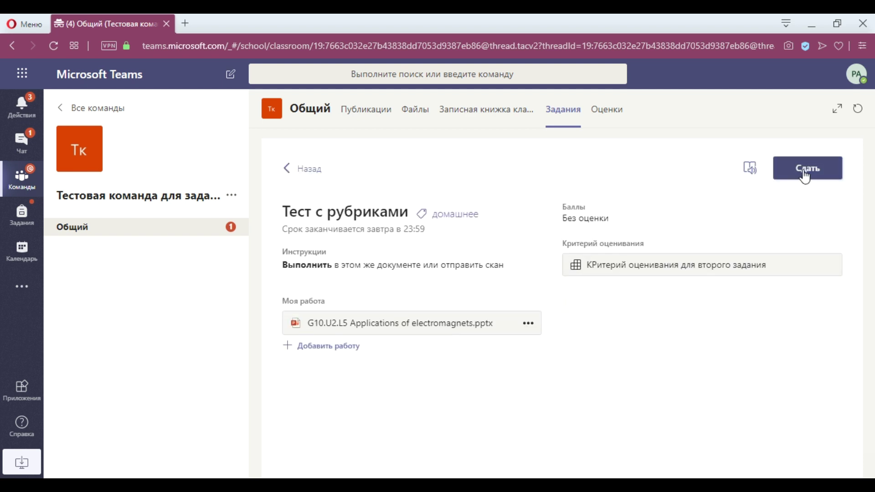
{"action": "left_click", "coordinate": [809, 171]}
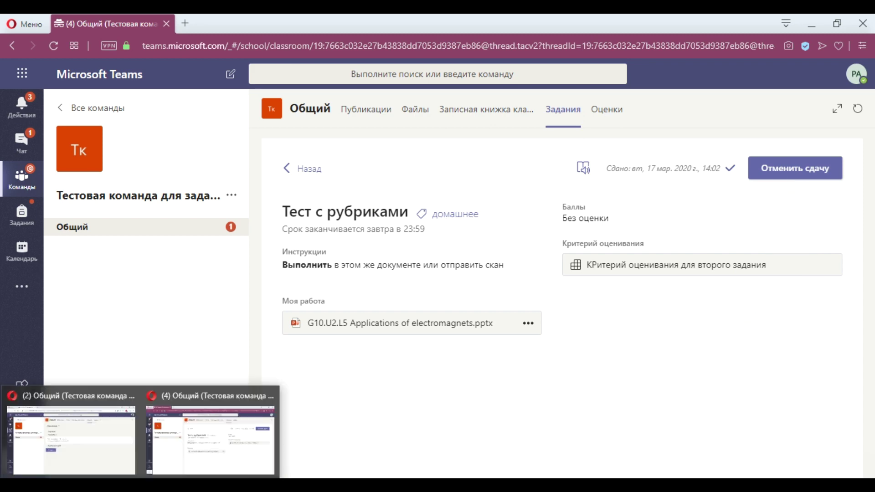
Back in the teacher's browser window, open the student's submitted work for "Тест с рубриками" from the grades
{"action": "left_click", "coordinate": [75, 433]}
{"action": "left_click", "coordinate": [610, 110]}
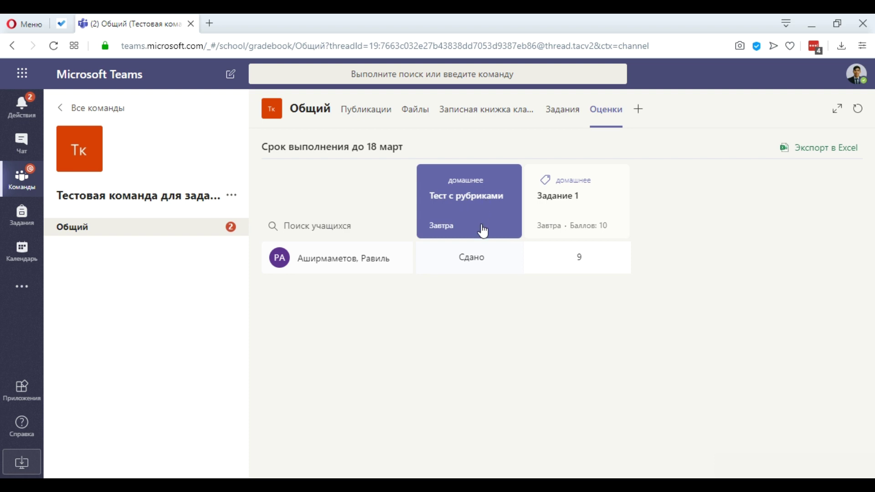
{"action": "mouse_move", "coordinate": [469, 266]}
{"action": "left_click", "coordinate": [519, 264]}
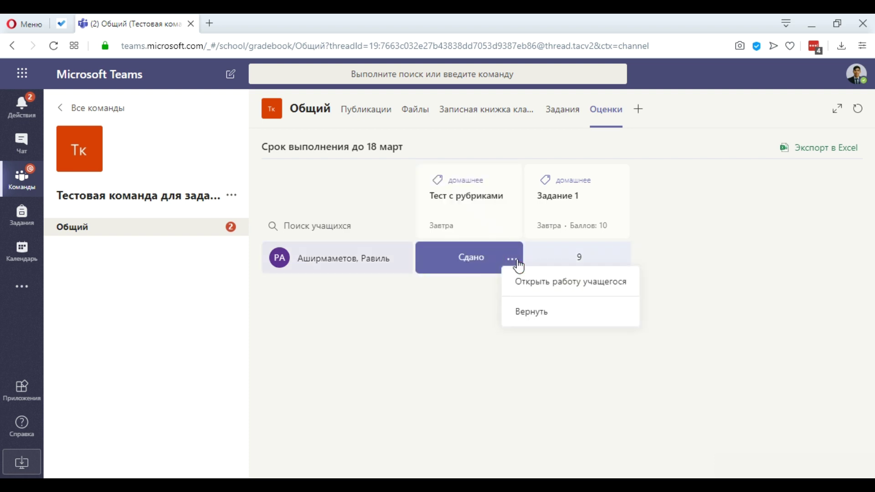
{"action": "left_click", "coordinate": [548, 289]}
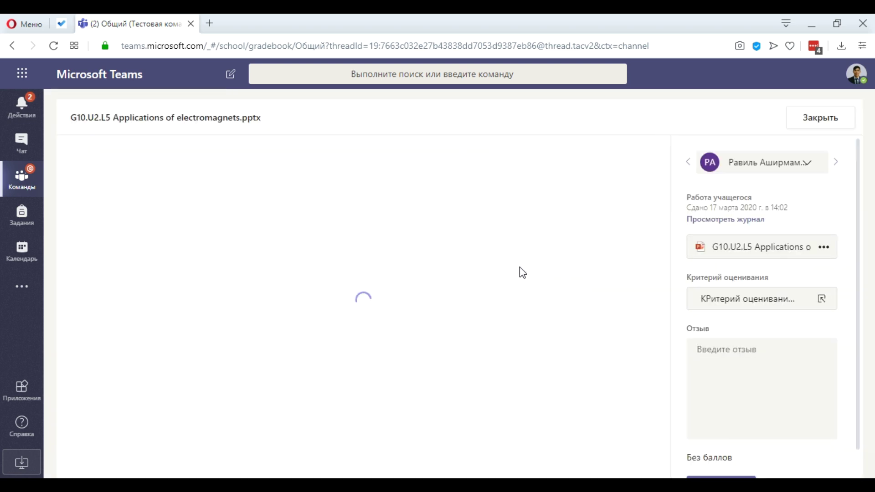
Open the attached rubric and rate "Критерий 1" as "Отлично" and "Критерий 2" as "Хорошо"
{"action": "left_click", "coordinate": [722, 359]}
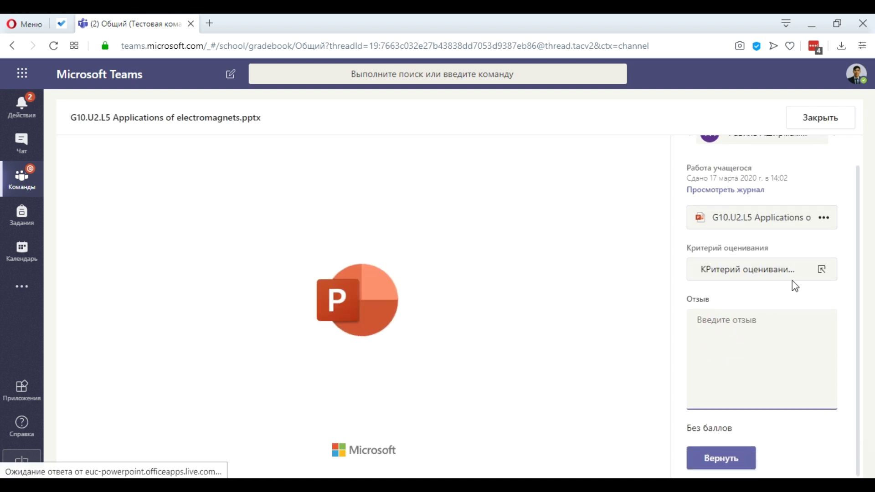
{"action": "left_click", "coordinate": [782, 269]}
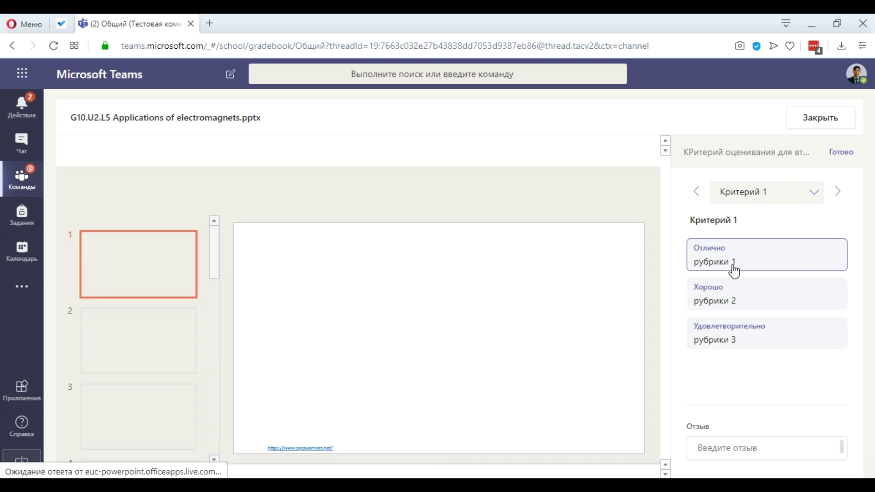
{"action": "left_click", "coordinate": [757, 265]}
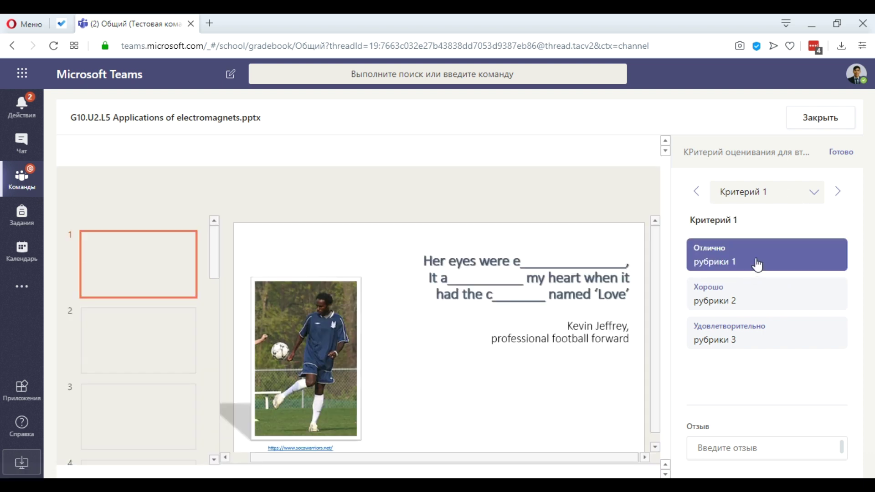
{"action": "left_click", "coordinate": [838, 192]}
{"action": "left_click", "coordinate": [734, 299]}
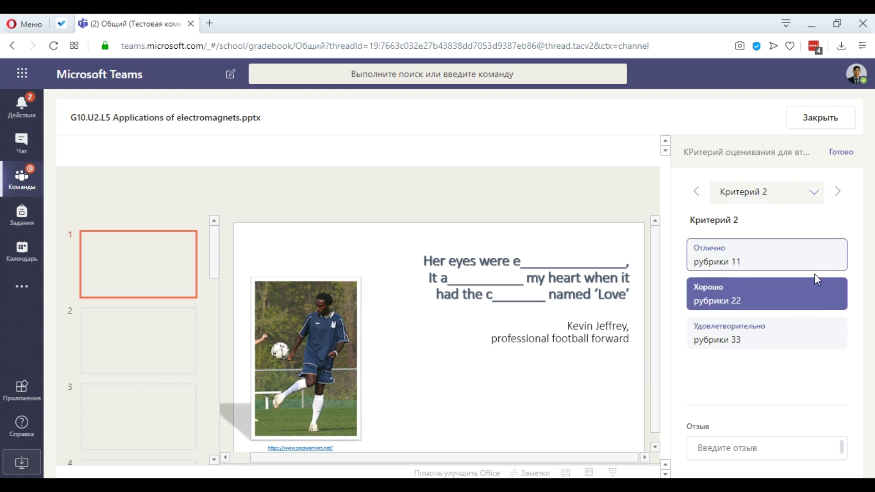
Add the feedback "Отзыв" to "Критерий 1" and finish the rubric evaluation
{"action": "left_click", "coordinate": [838, 192]}
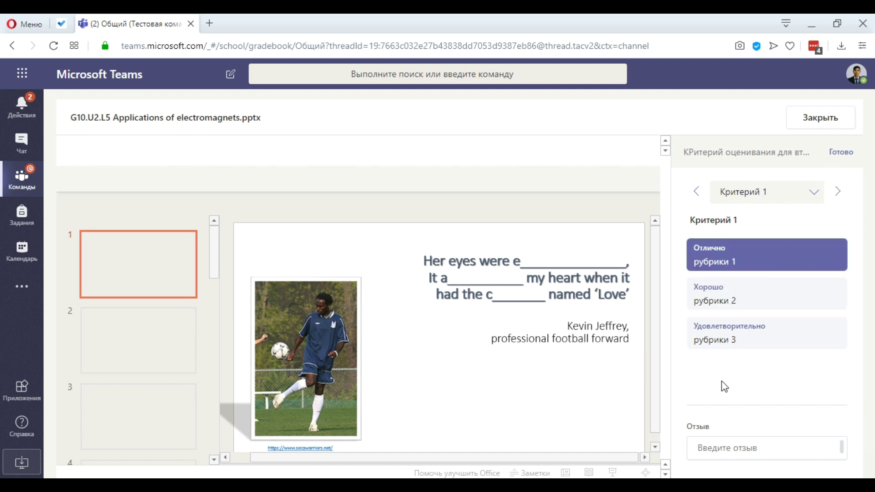
{"action": "left_click", "coordinate": [705, 445]}
{"action": "type", "text": "Отзыв"}
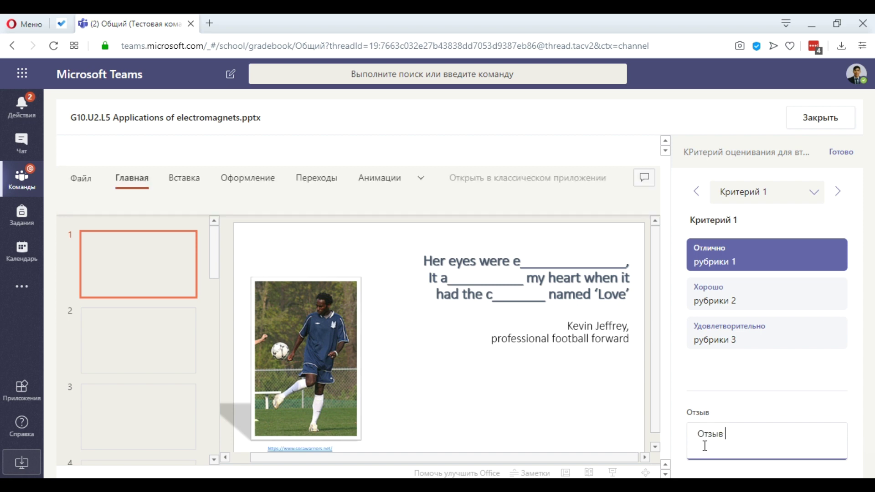
{"action": "left_click", "coordinate": [839, 153]}
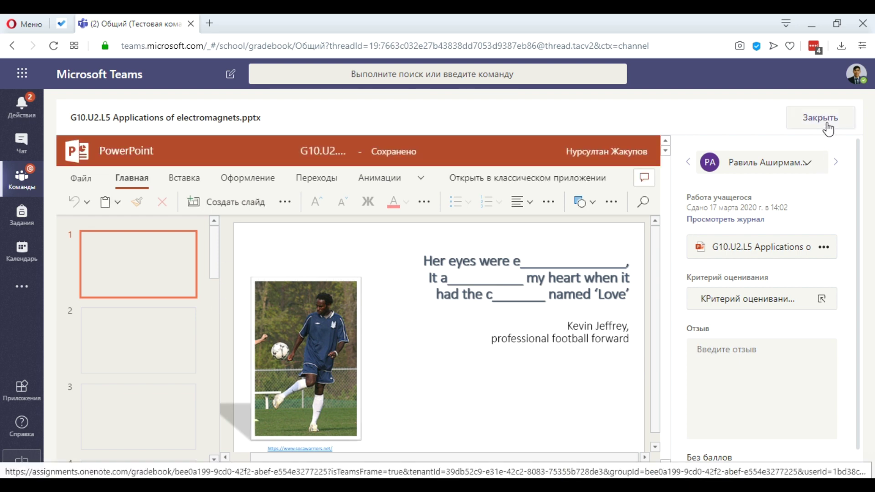
Enter the overall feedback "Отзыв по всей работе" and return the work to the student
{"action": "scroll", "coordinate": [757, 360], "scroll_direction": "down", "scroll_amount": 1}
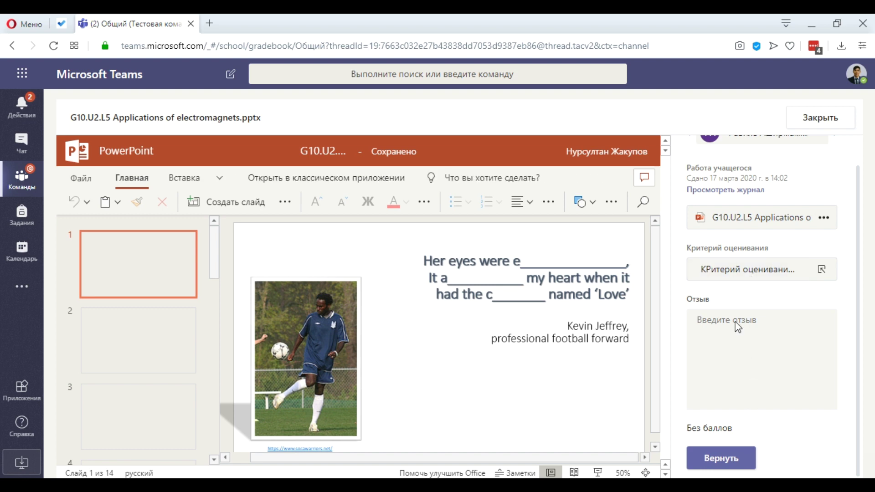
{"action": "left_click", "coordinate": [732, 349]}
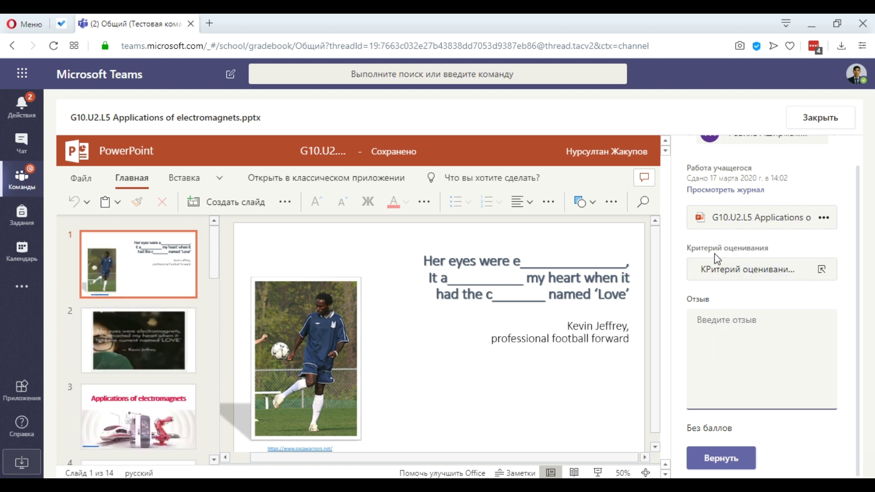
{"action": "type", "text": "Отзыв по всей работе"}
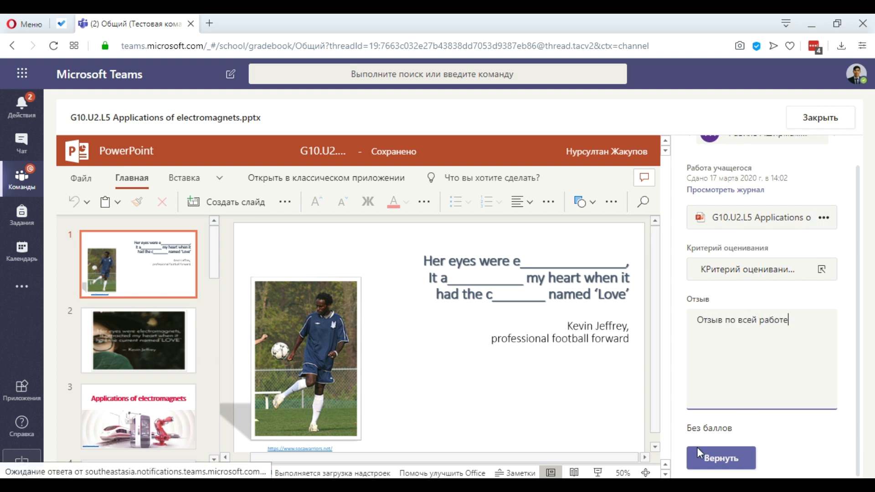
{"action": "left_click", "coordinate": [697, 460]}
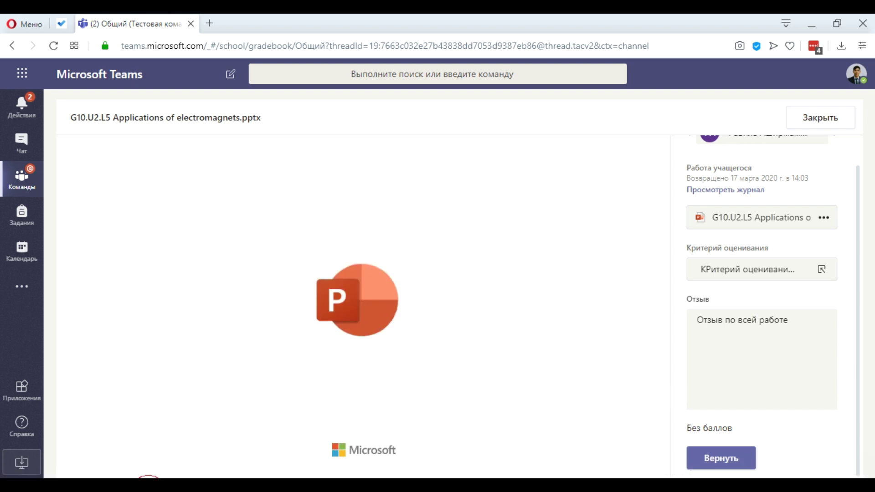
Switch to the student's browser window and check the status of "Тест с рубриками" in the grades
{"action": "mouse_move", "coordinate": [137, 477]}
{"action": "left_click", "coordinate": [196, 441]}
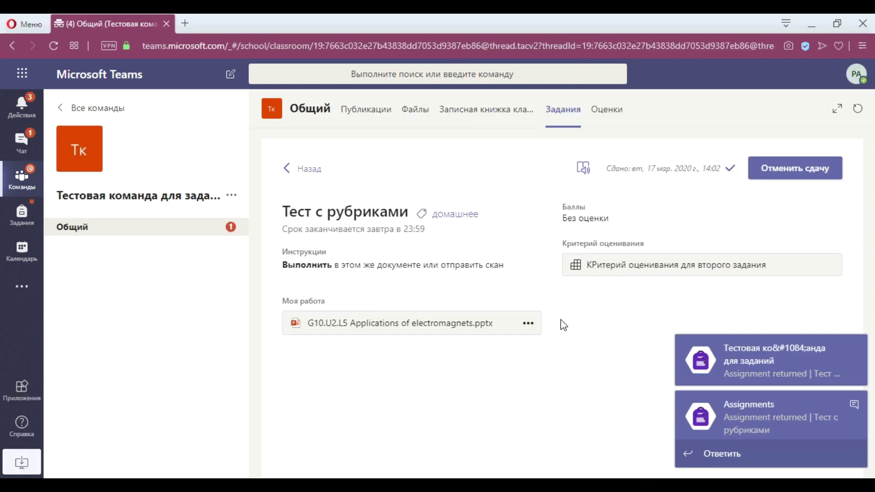
{"action": "left_click", "coordinate": [608, 119]}
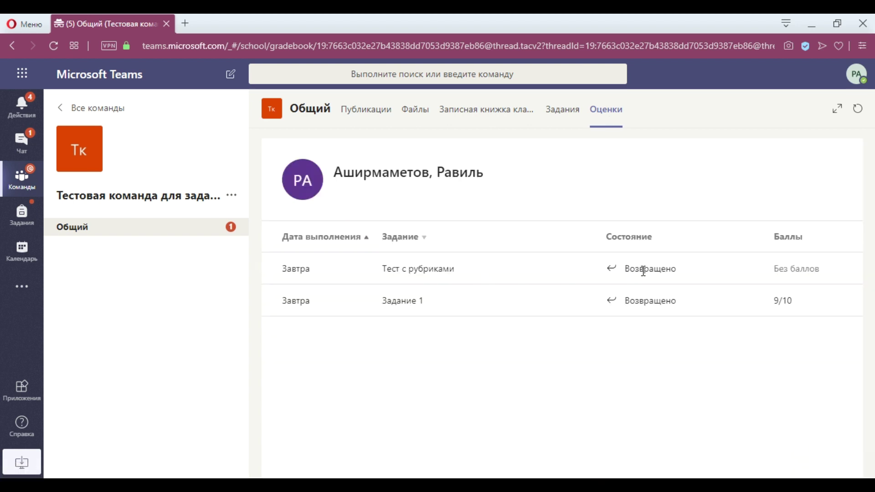
{"action": "left_click", "coordinate": [445, 270]}
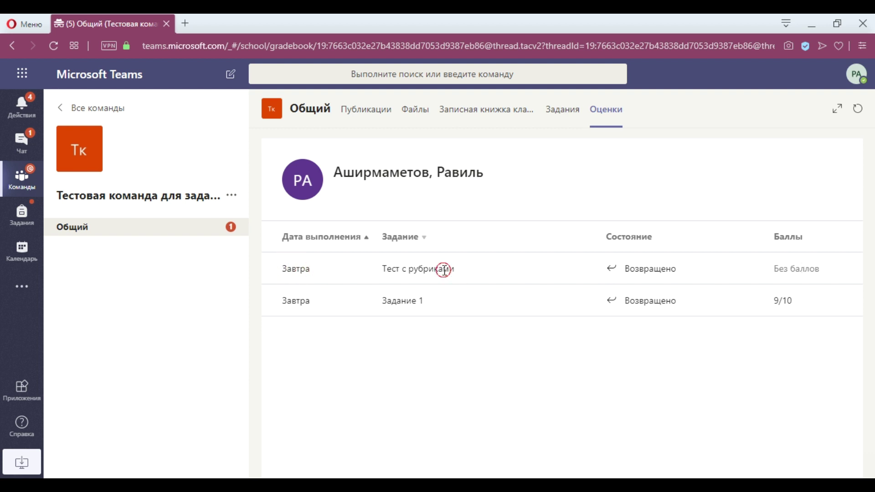
Open the returned "Тест с рубриками" from the student's completed assignments to review the teacher's feedback
{"action": "left_click", "coordinate": [561, 118]}
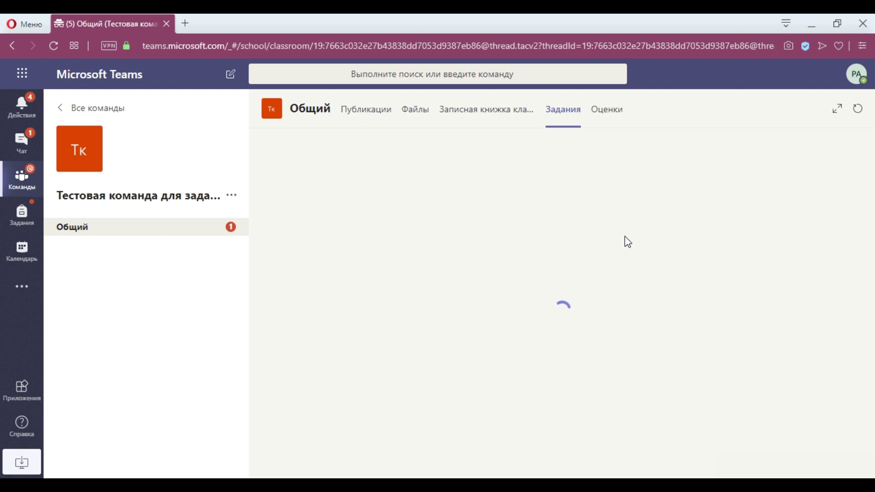
{"action": "left_click", "coordinate": [307, 433]}
{"action": "scroll", "coordinate": [406, 294], "scroll_direction": "down", "scroll_amount": 2}
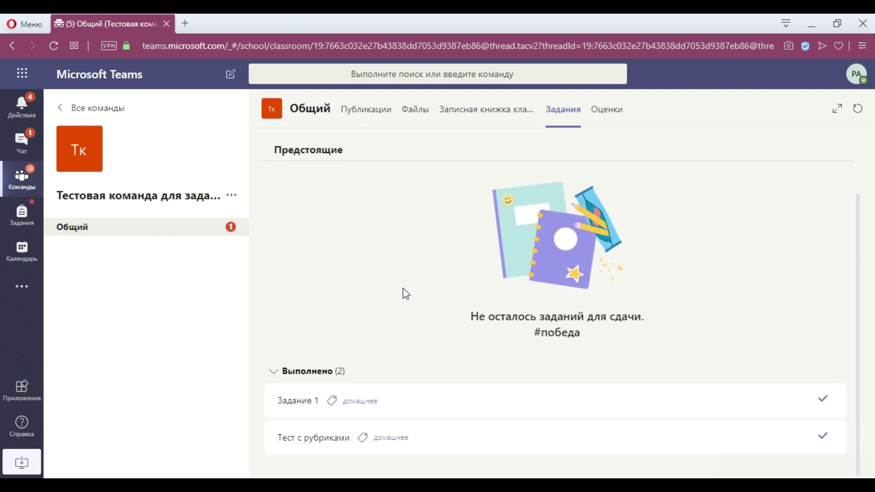
{"action": "left_click", "coordinate": [455, 444]}
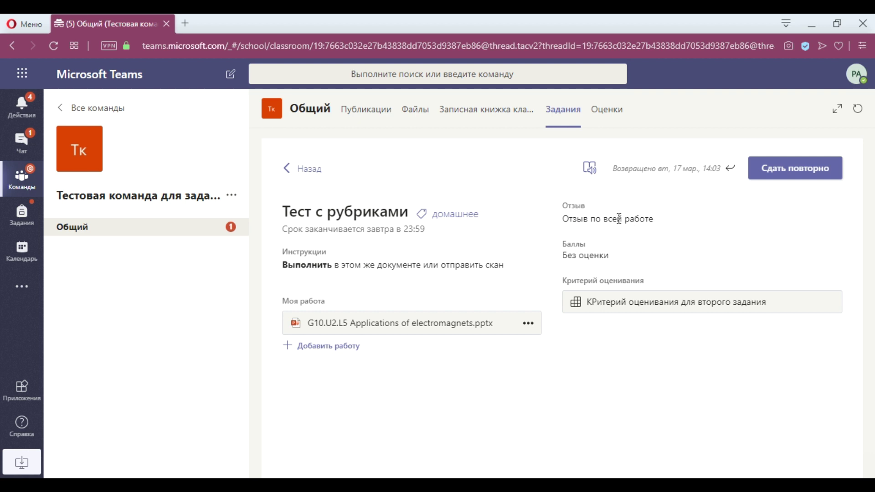
View the student's evaluated rubric, check the chosen levels and the feedback under "Критерий 1", and close it
{"action": "left_click", "coordinate": [622, 309]}
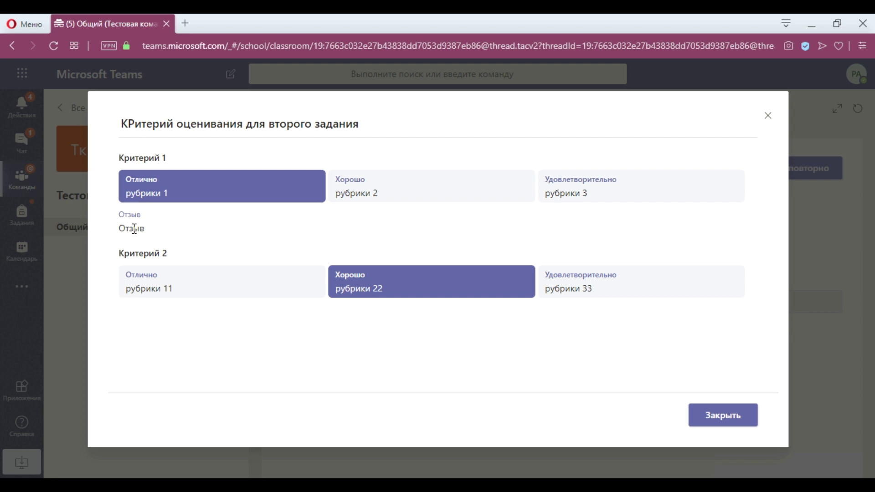
{"action": "left_click_drag", "start_coordinate": [118, 214], "coordinate": [154, 231]}
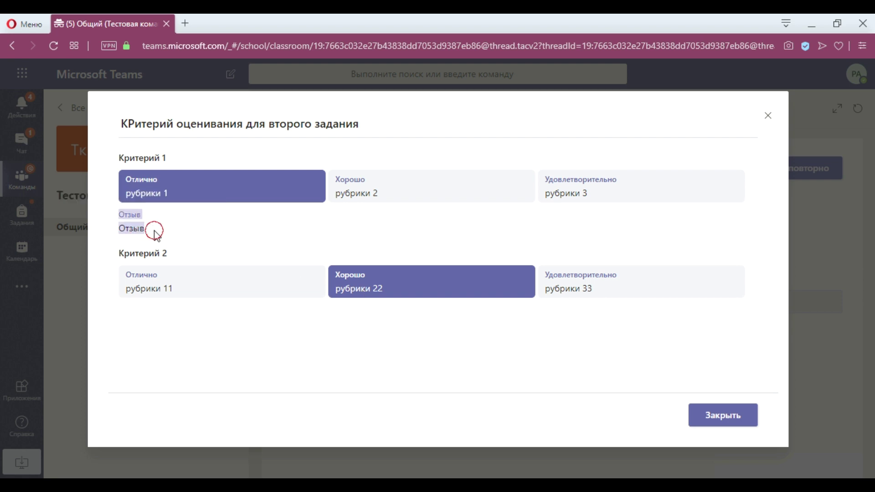
{"action": "left_click", "coordinate": [155, 233]}
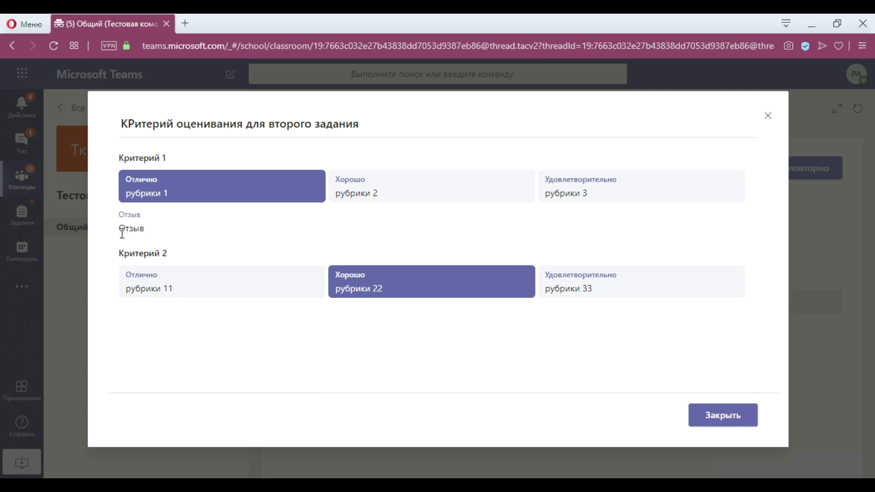
{"action": "left_click", "coordinate": [724, 416]}
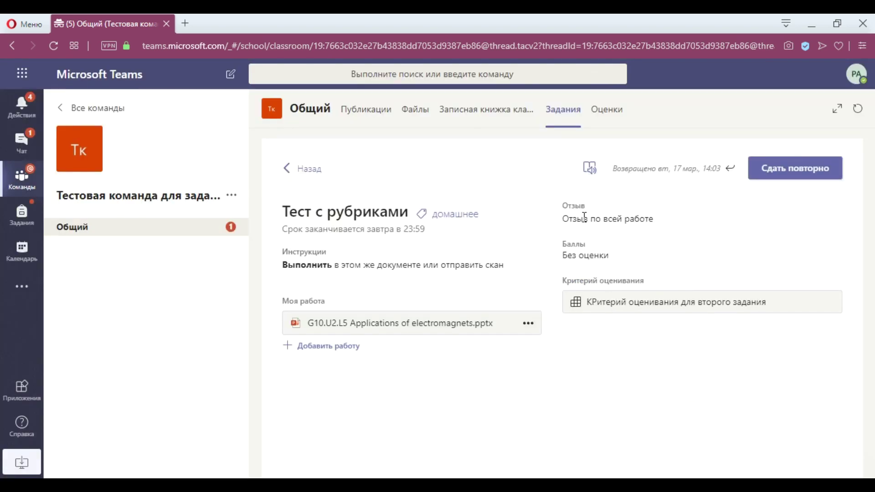
Switch to the teacher's browser window, close the student's work and return to the team's assignments list
{"action": "mouse_move", "coordinate": [140, 484]}
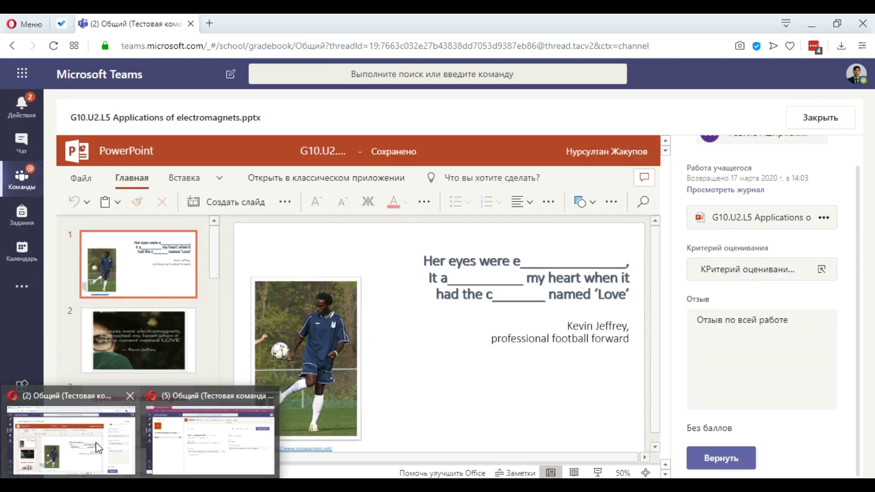
{"action": "left_click", "coordinate": [96, 442]}
{"action": "left_click", "coordinate": [829, 124]}
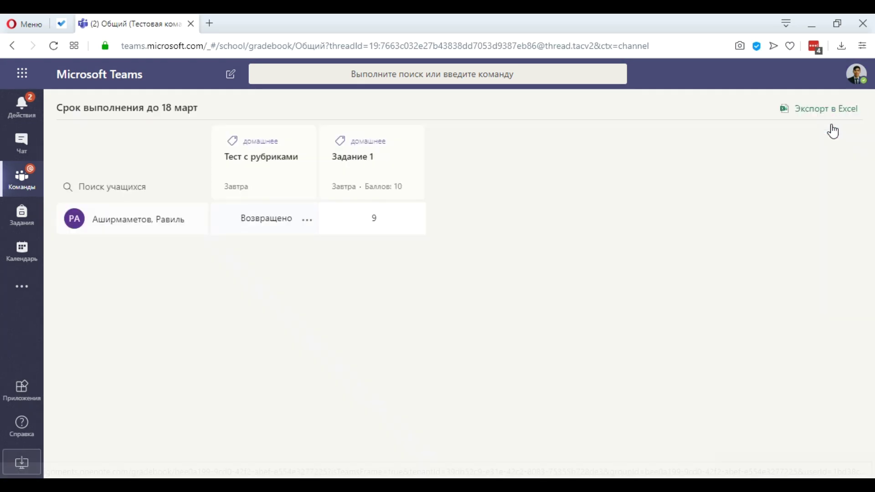
{"action": "left_click", "coordinate": [557, 108]}
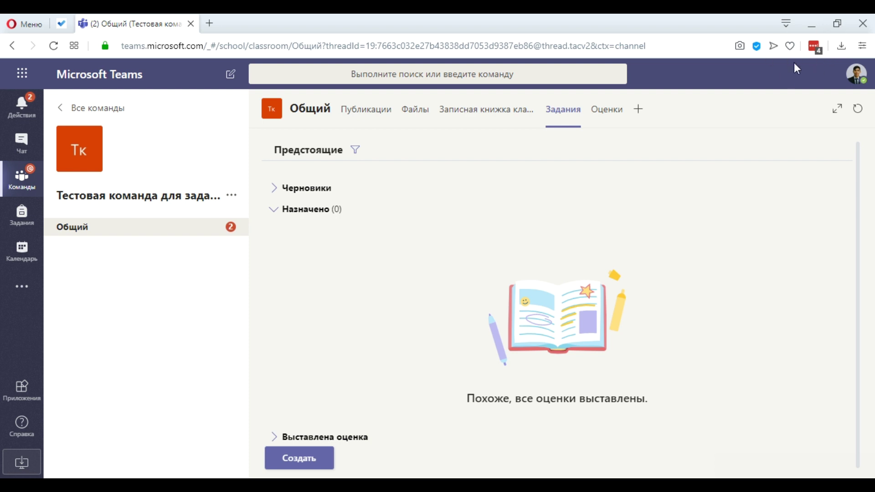
{"action": "left_click", "coordinate": [298, 461]}
{"action": "left_click", "coordinate": [303, 415]}
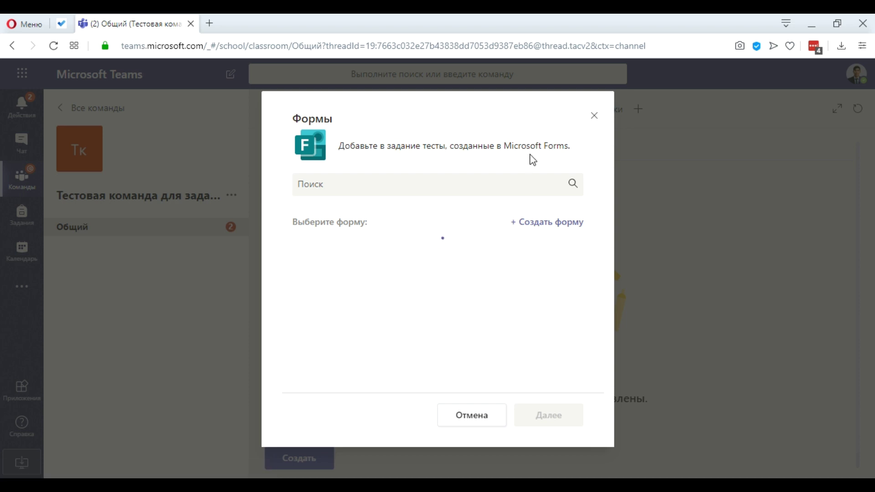
{"action": "left_click", "coordinate": [595, 117]}
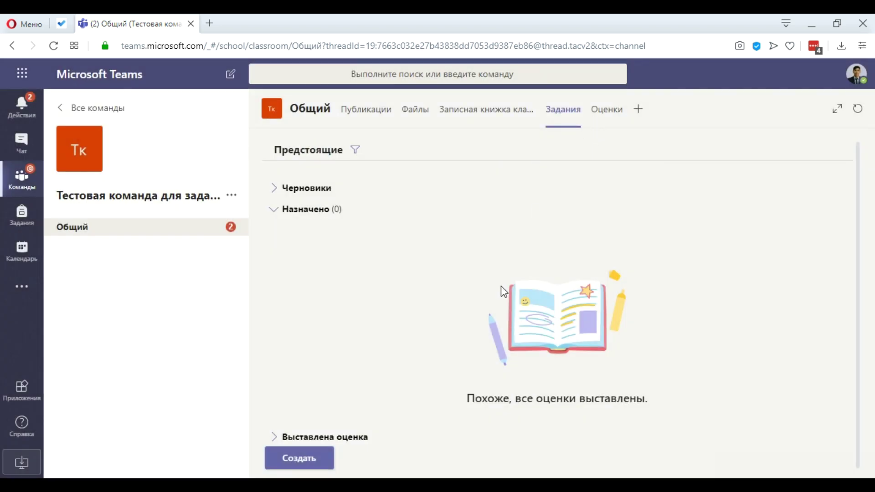